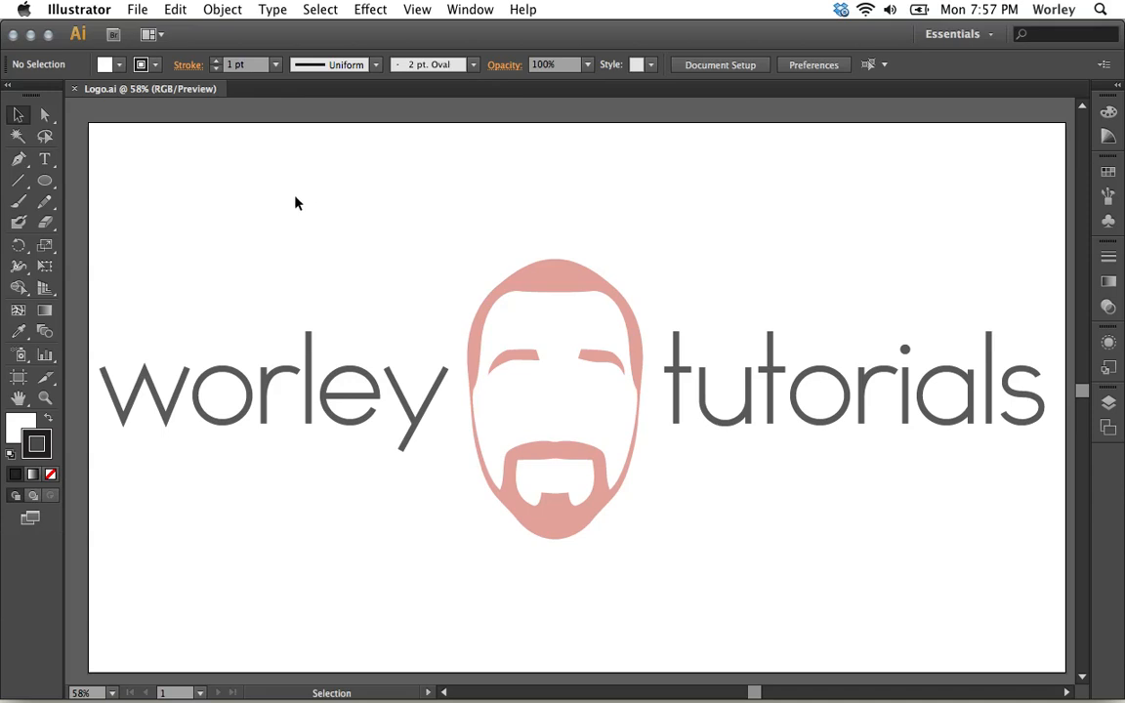
click(137, 10)
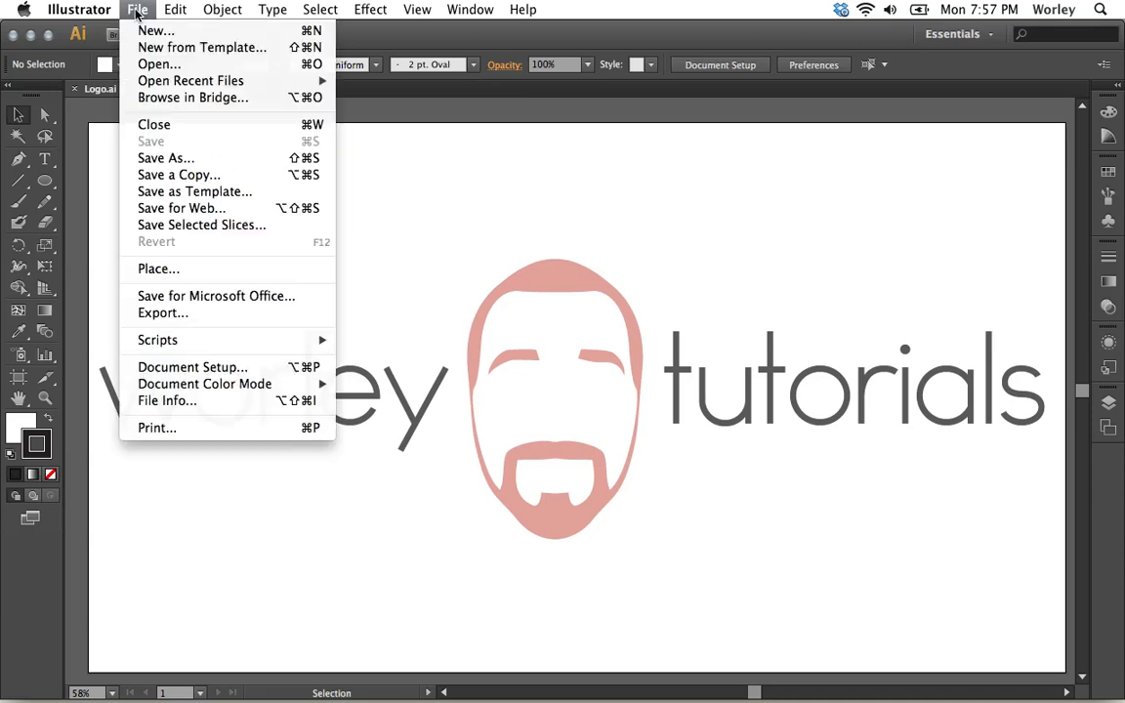
click(176, 160)
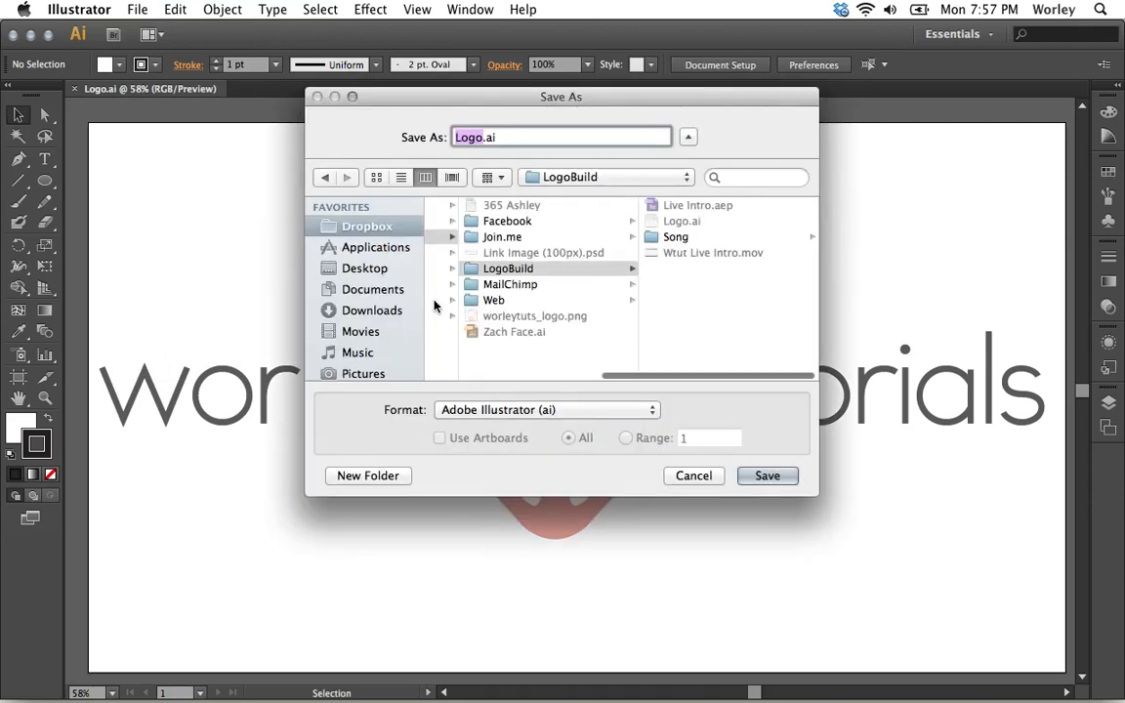
click(357, 270)
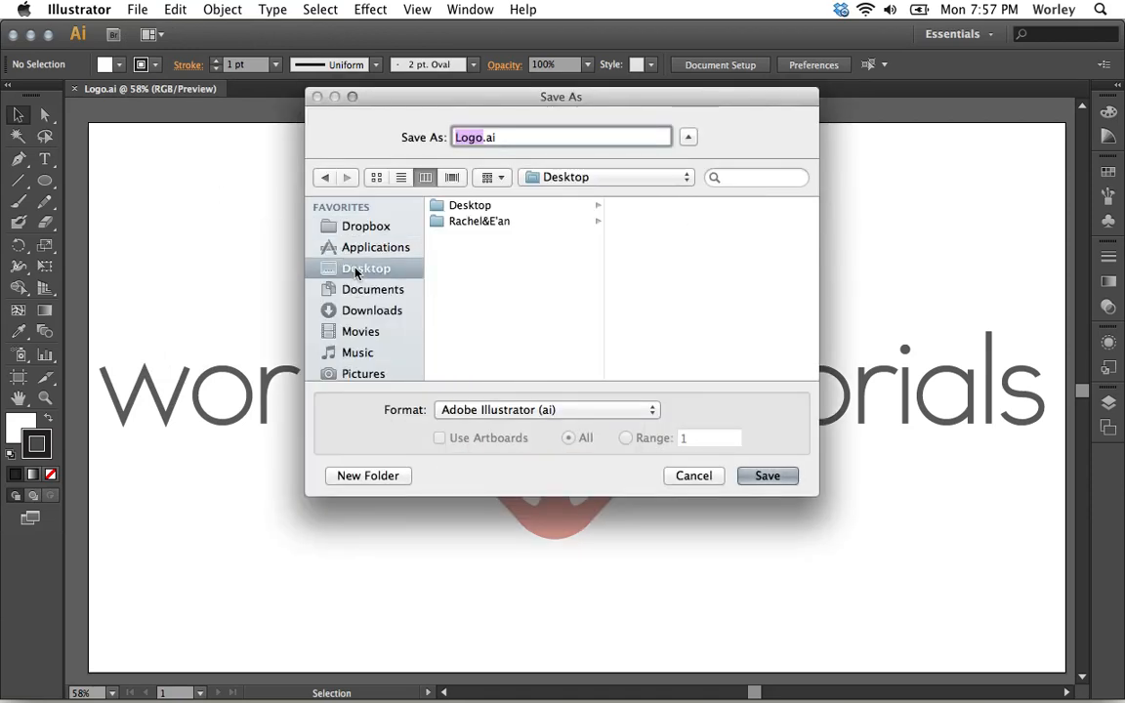
click(461, 283)
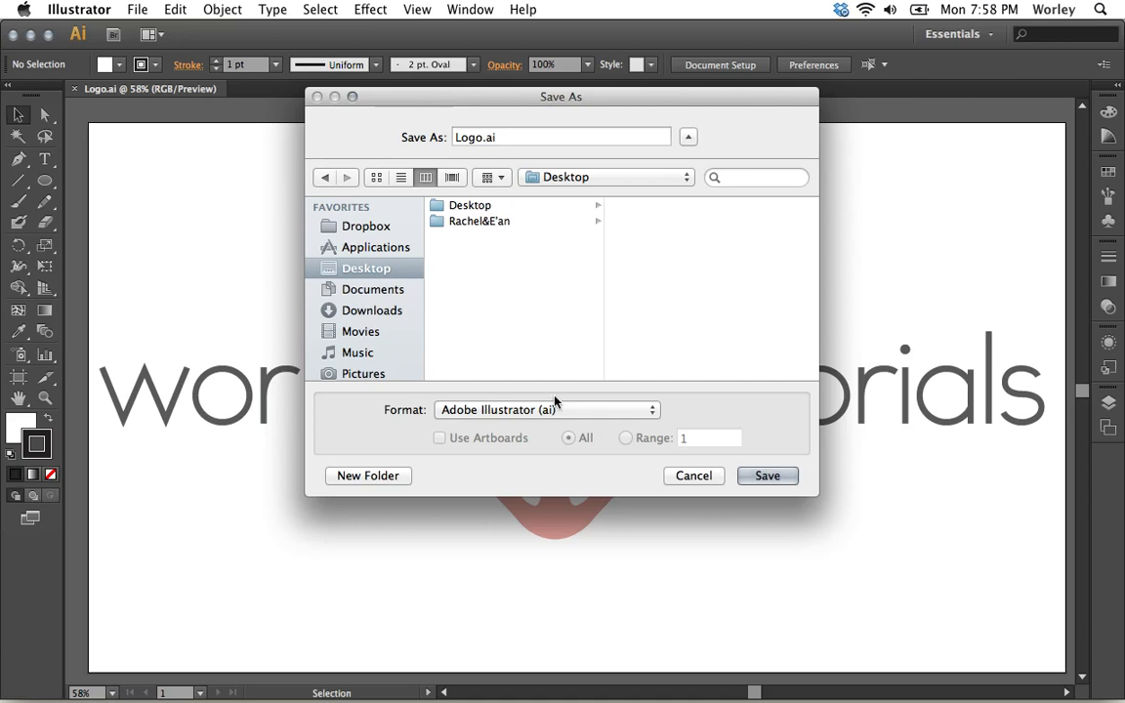
click(693, 475)
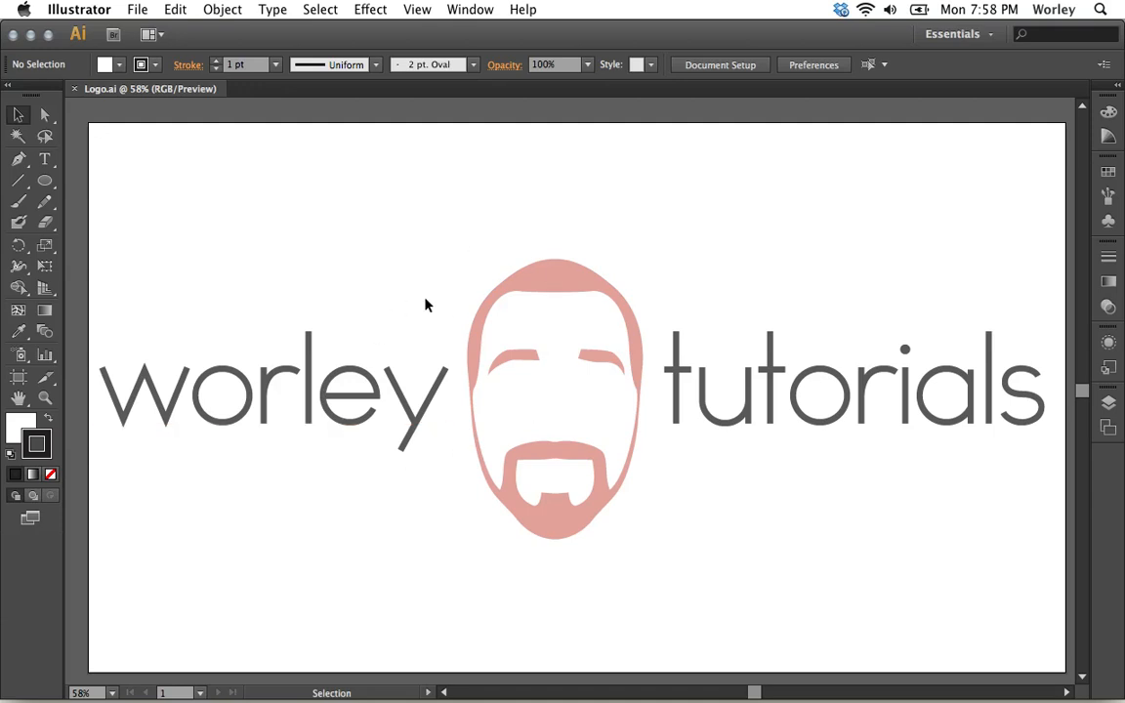
Export the logo artwork to the Desktop as Logo.png in PNG format, proceeding to the PNG options.
click(136, 9)
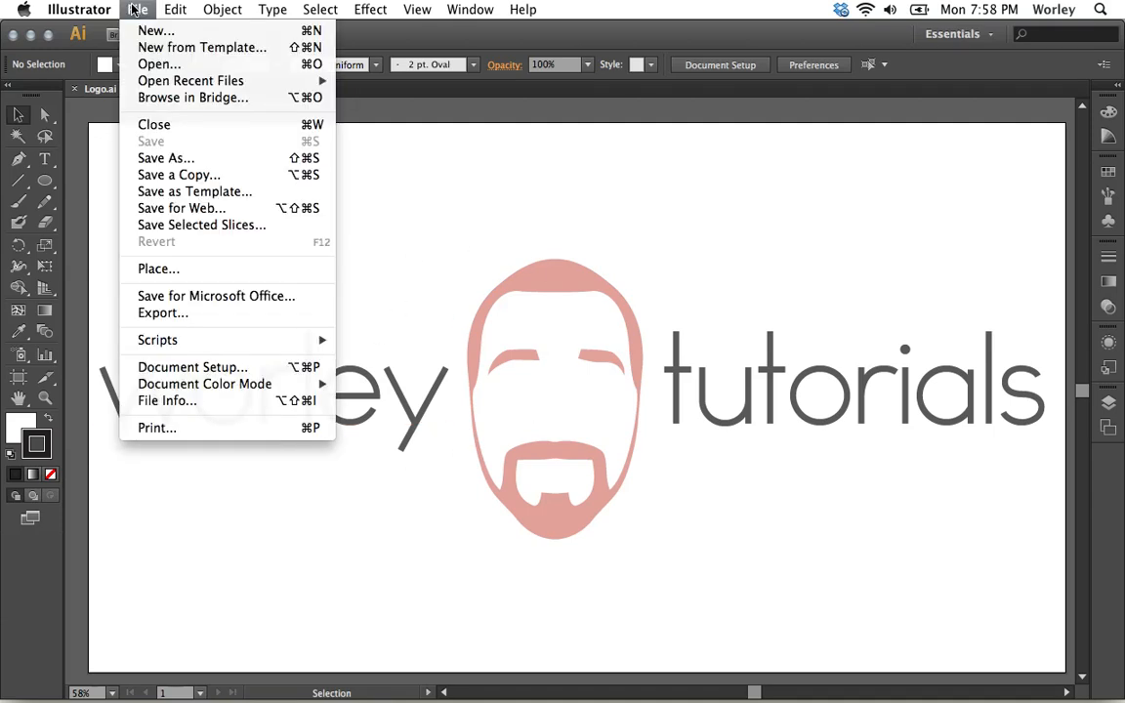
click(234, 323)
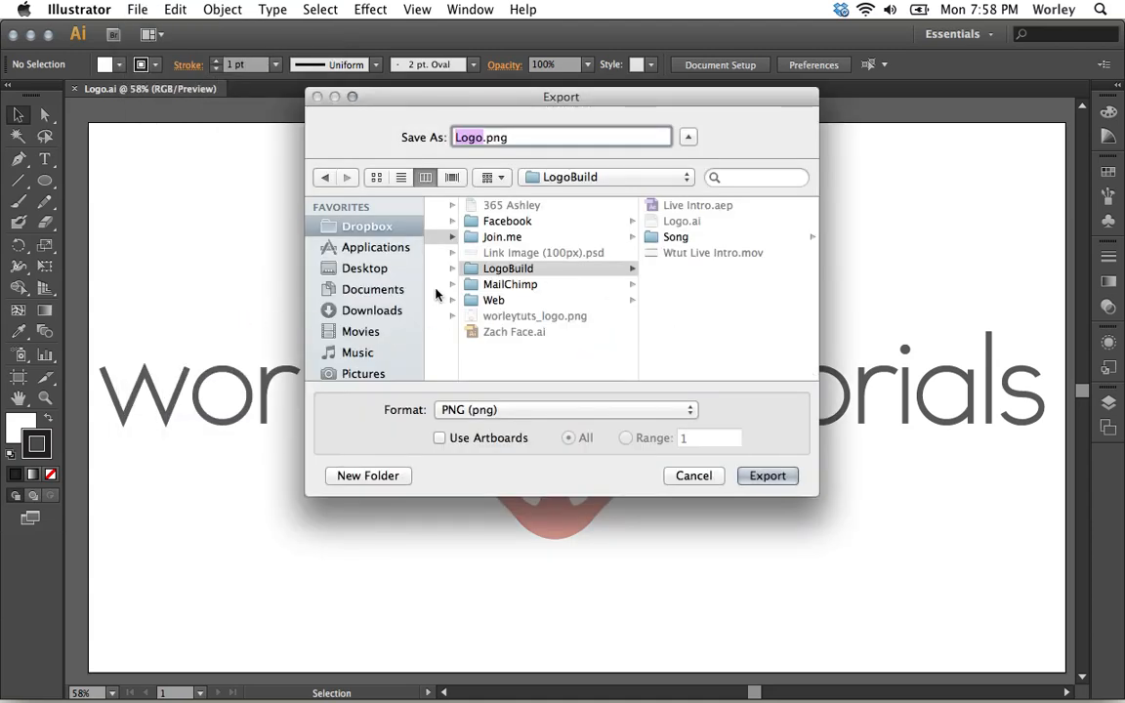
click(356, 269)
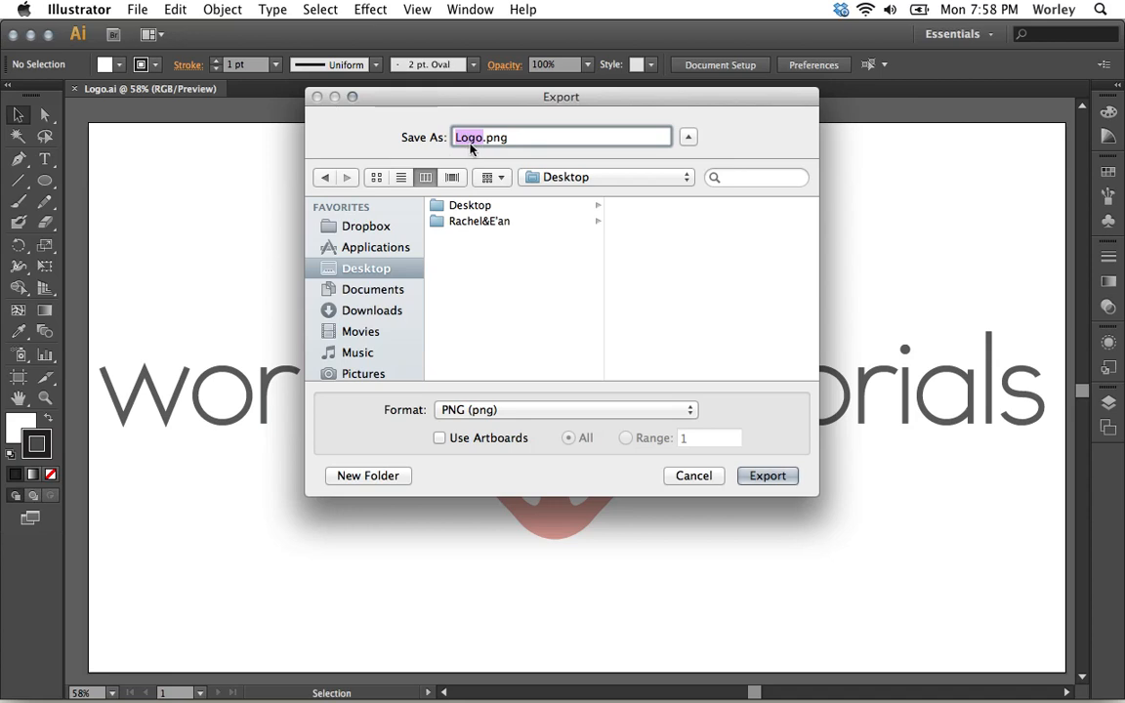
click(690, 413)
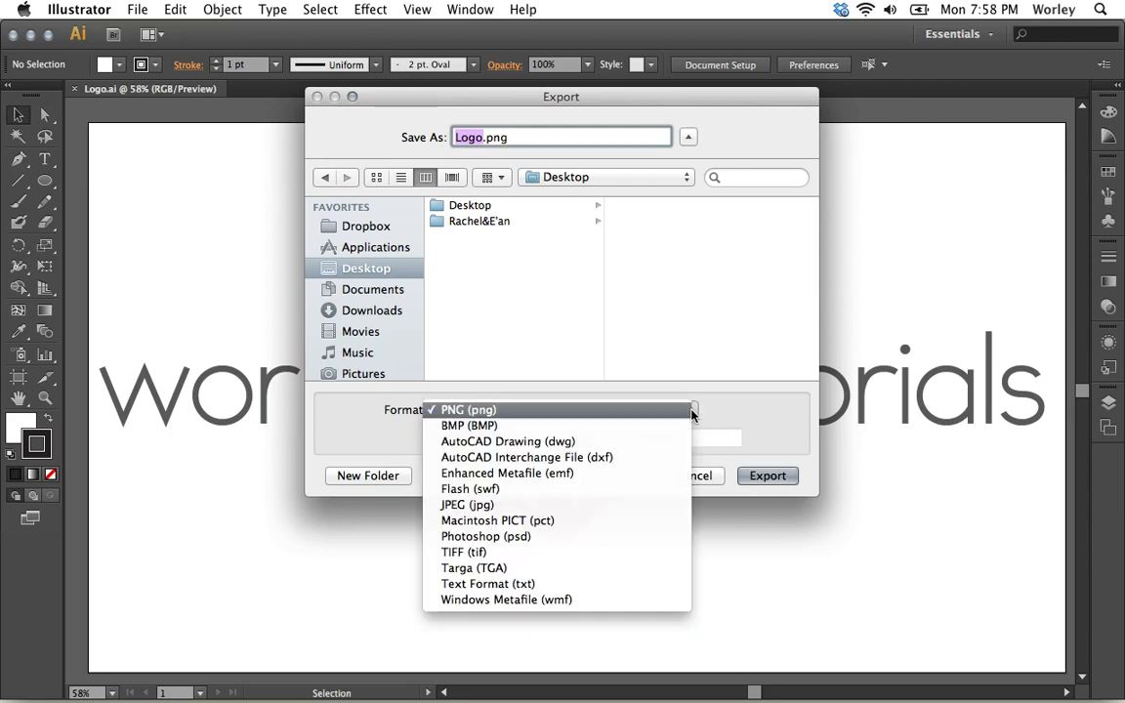
click(512, 412)
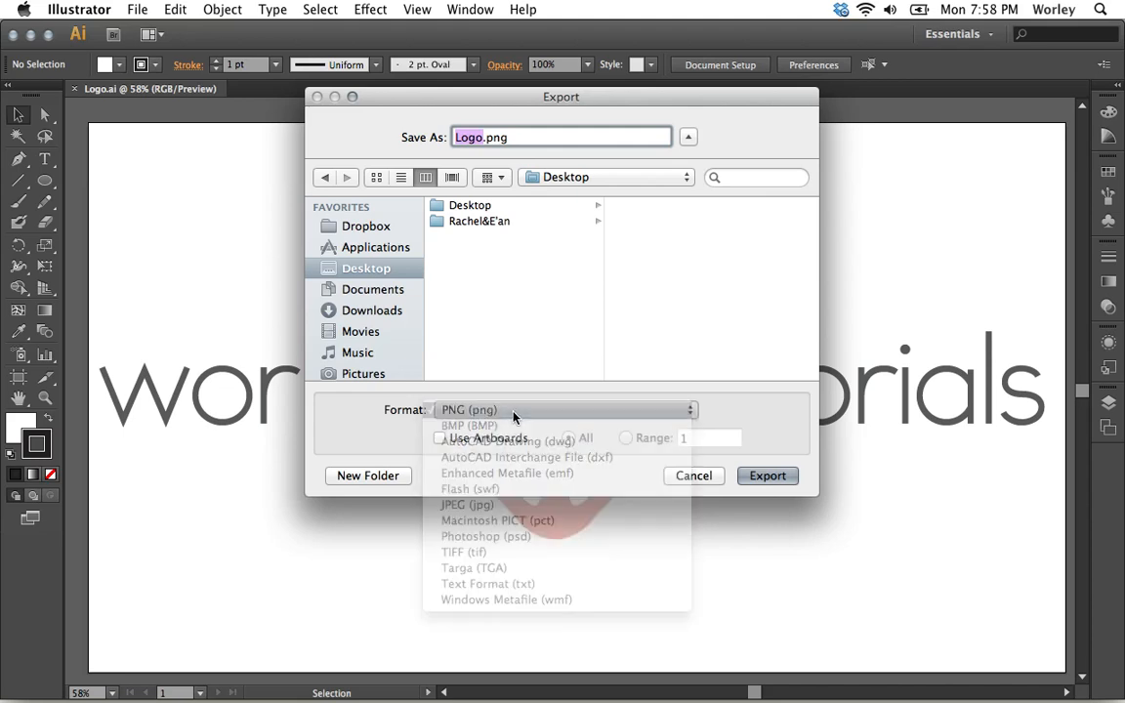
click(766, 476)
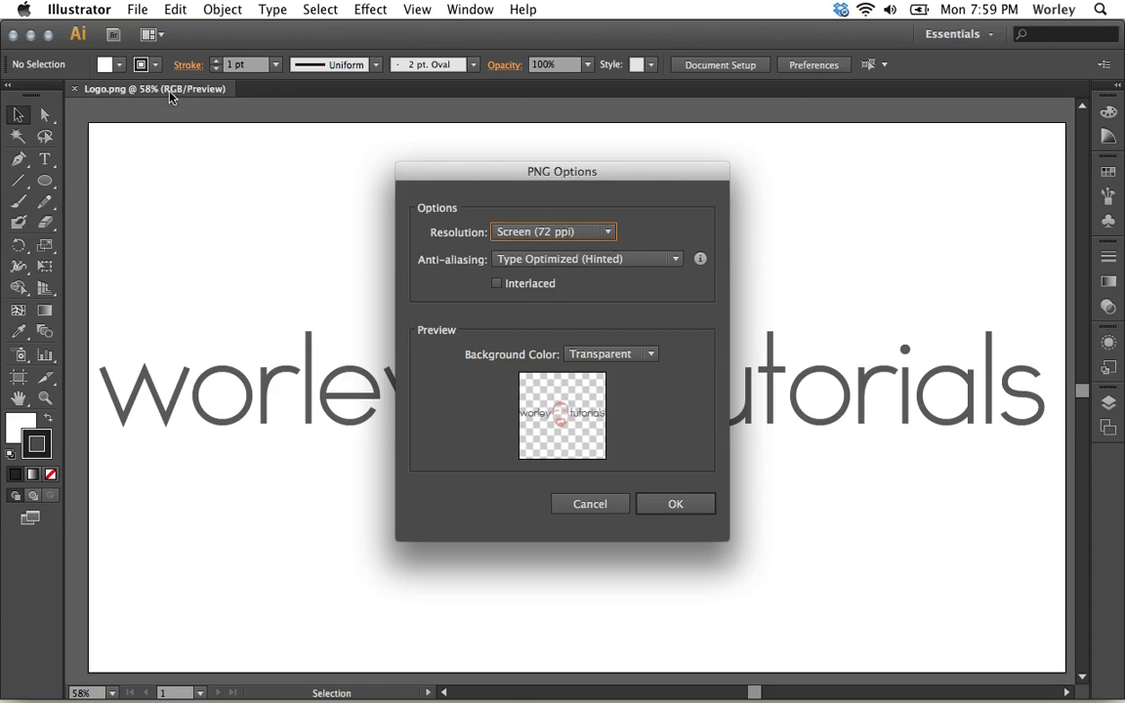
Try the white and black background colors in the PNG options preview.
click(495, 285)
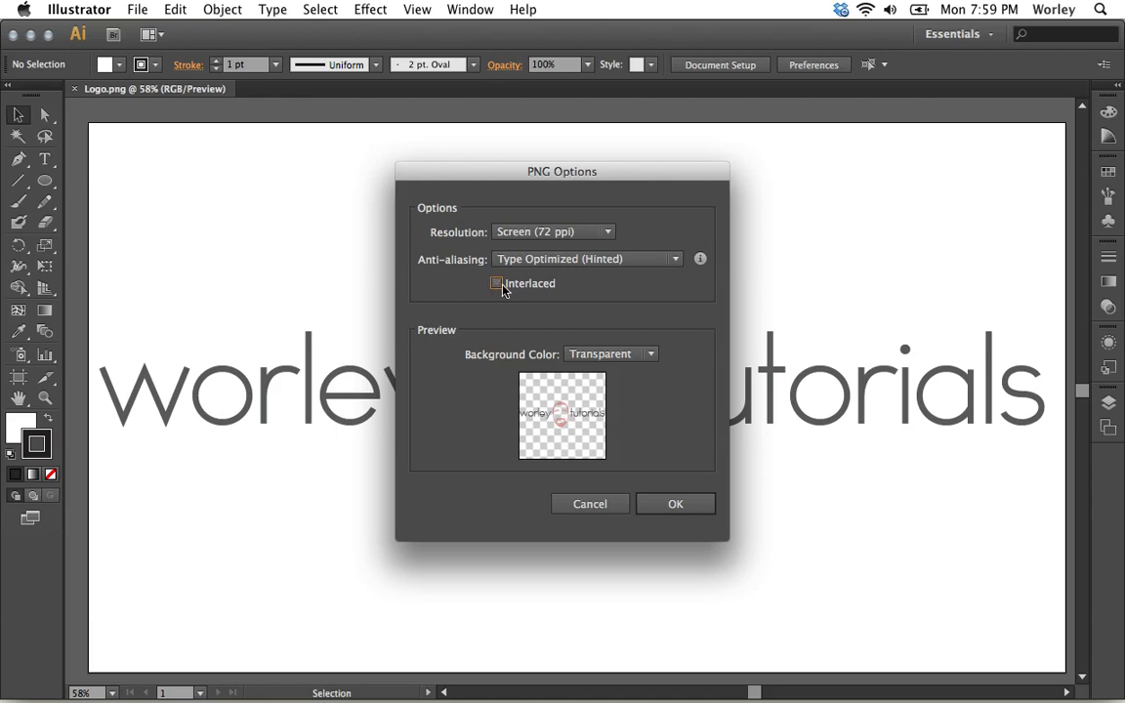
click(649, 354)
click(633, 394)
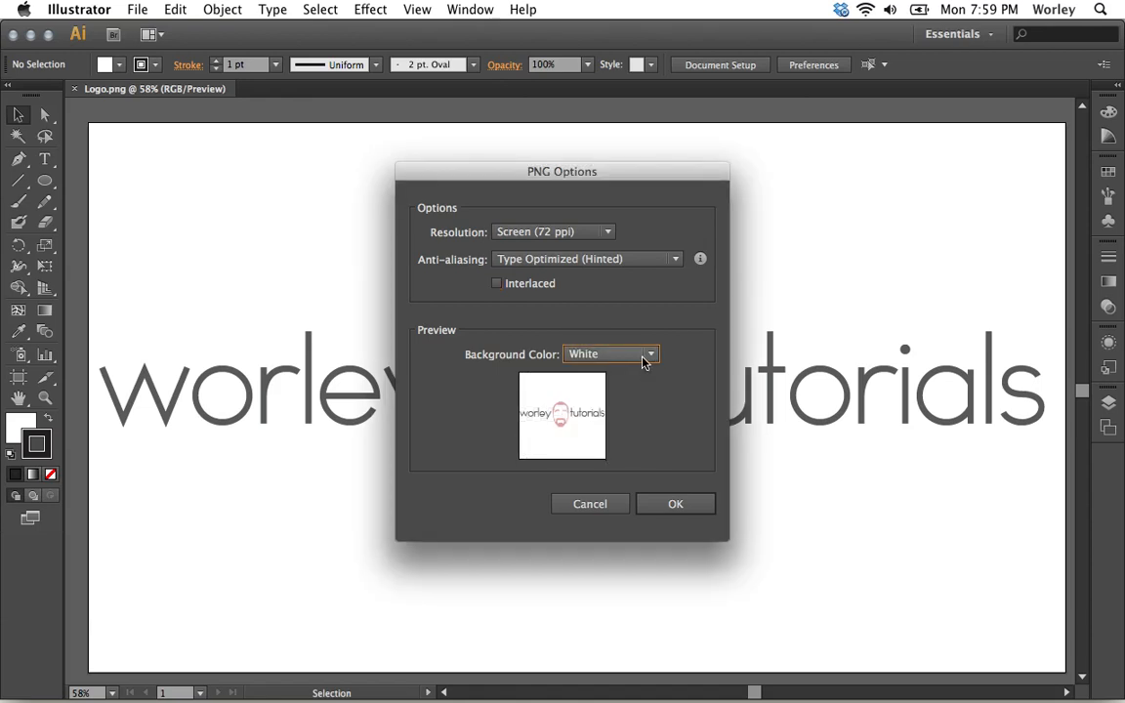
click(645, 357)
click(631, 417)
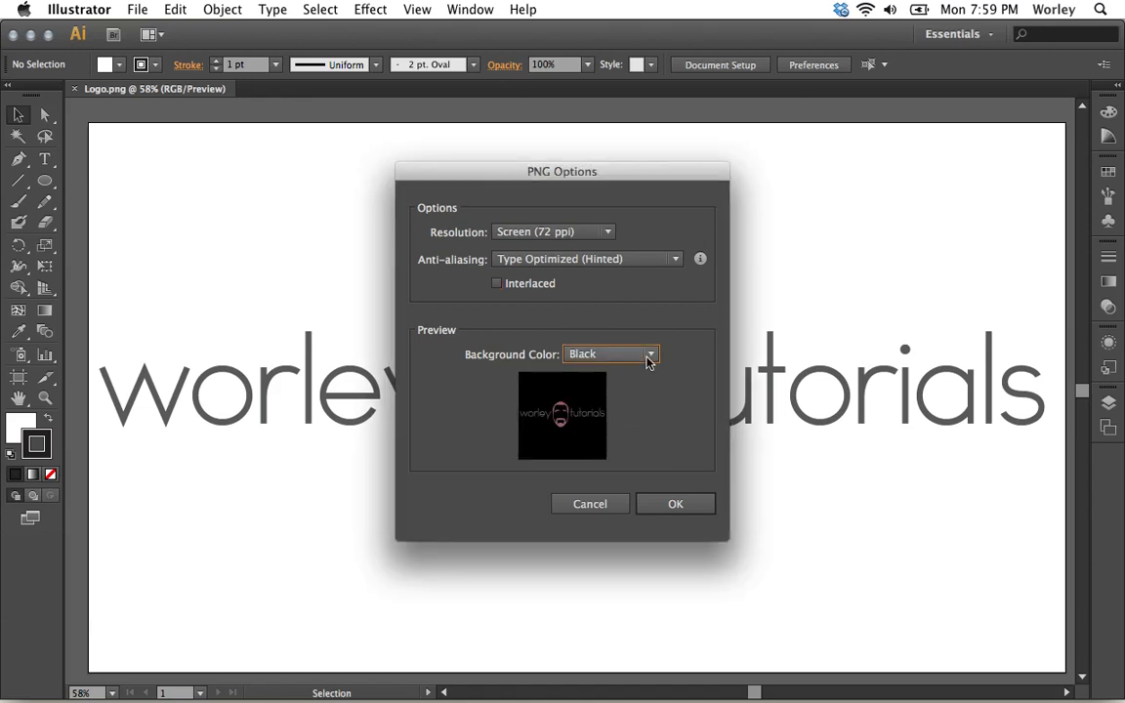
Set the PNG background color to Transparent and complete the export.
click(649, 356)
click(635, 374)
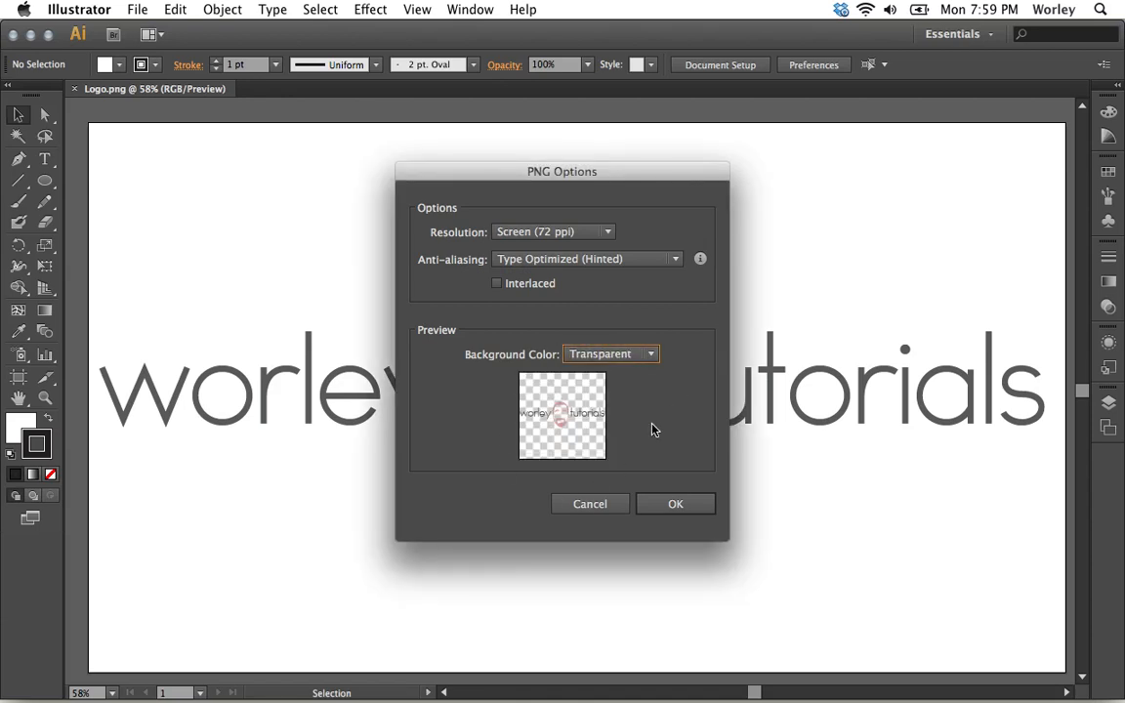
click(673, 505)
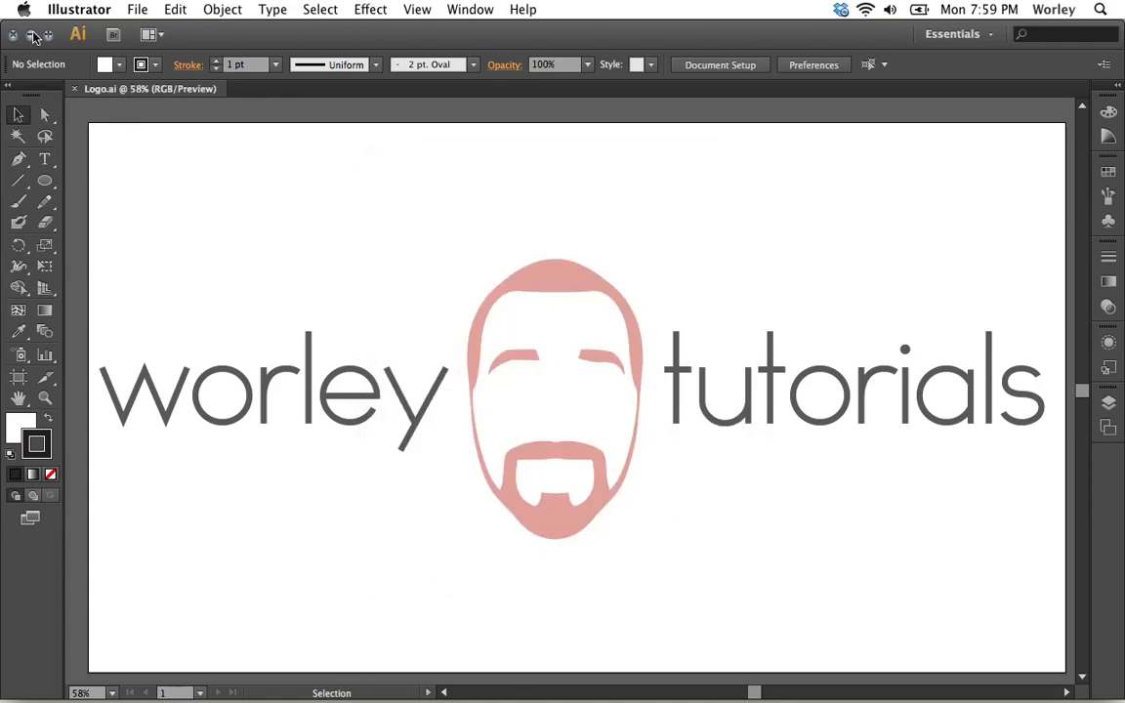
Reveal the desktop and inspect the exported Logo.png in a quick preview to check its transparent background.
click(32, 35)
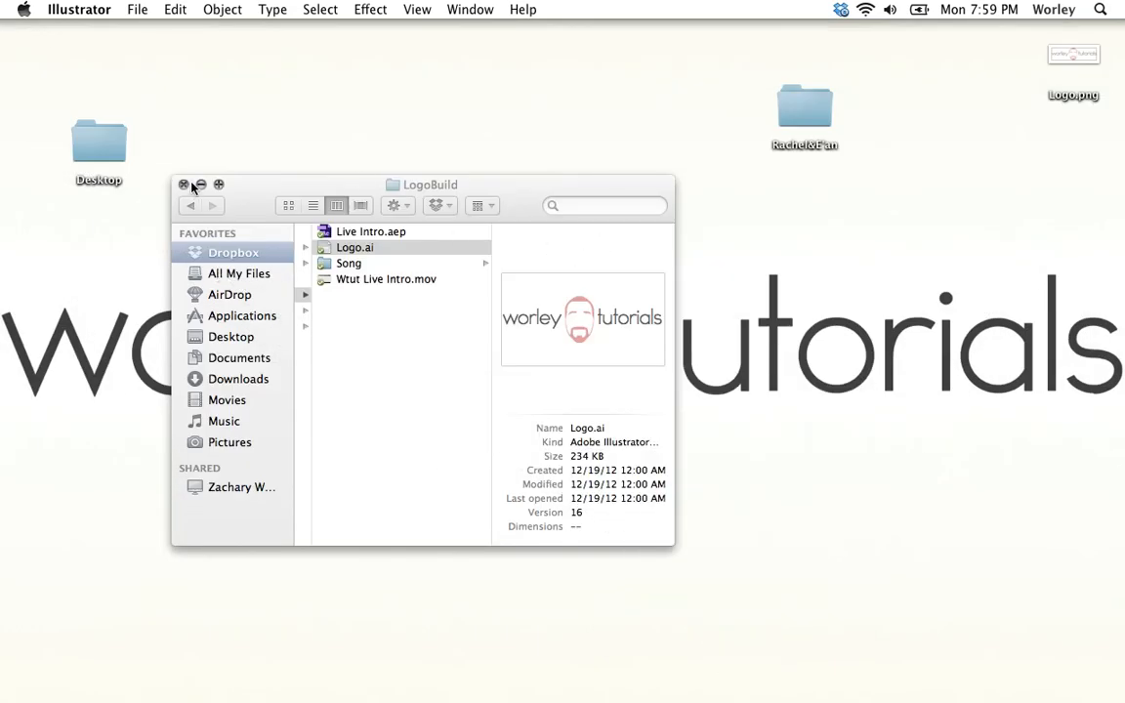
click(184, 186)
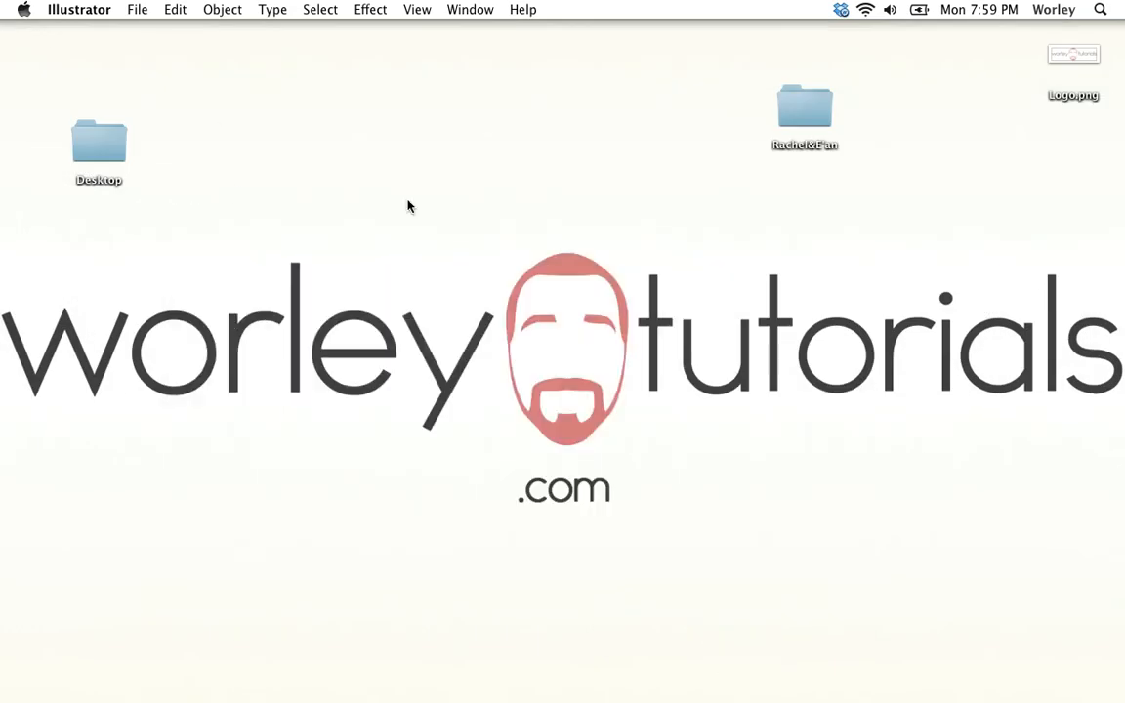
click(1068, 64)
key(space)
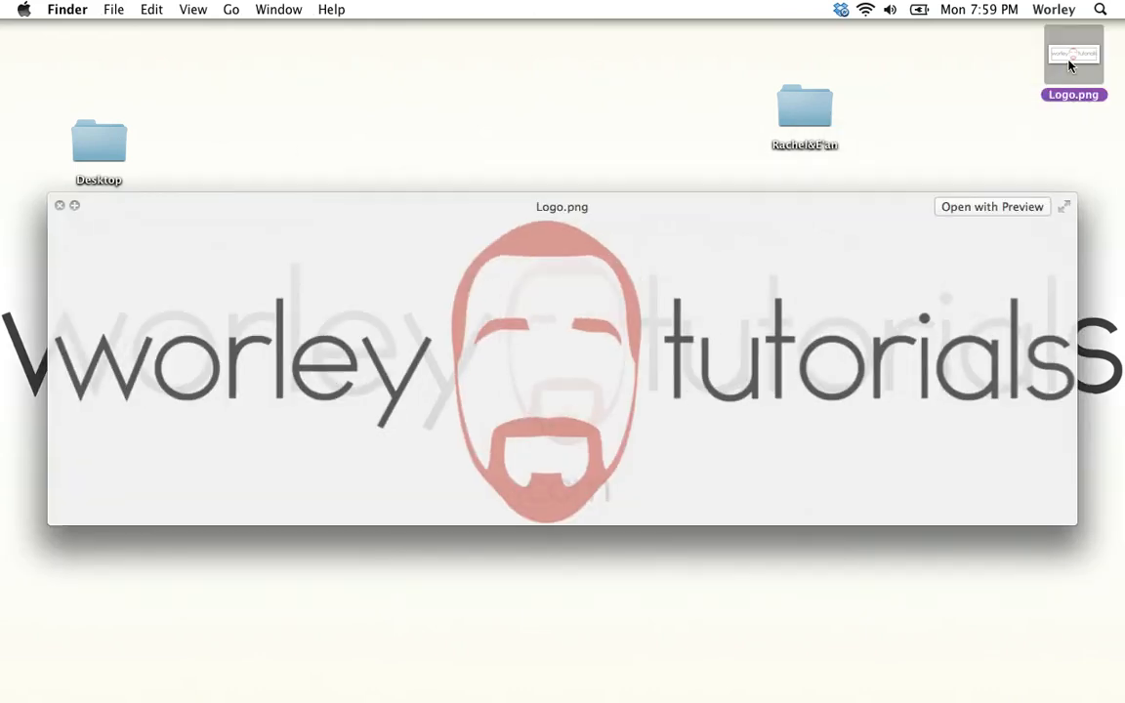
mouse_move(688, 207)
mouse_down()
mouse_move(711, 50)
mouse_move(658, 156)
mouse_move(691, 193)
mouse_move(735, 166)
mouse_move(743, 123)
mouse_move(697, 147)
mouse_move(701, 195)
mouse_up()
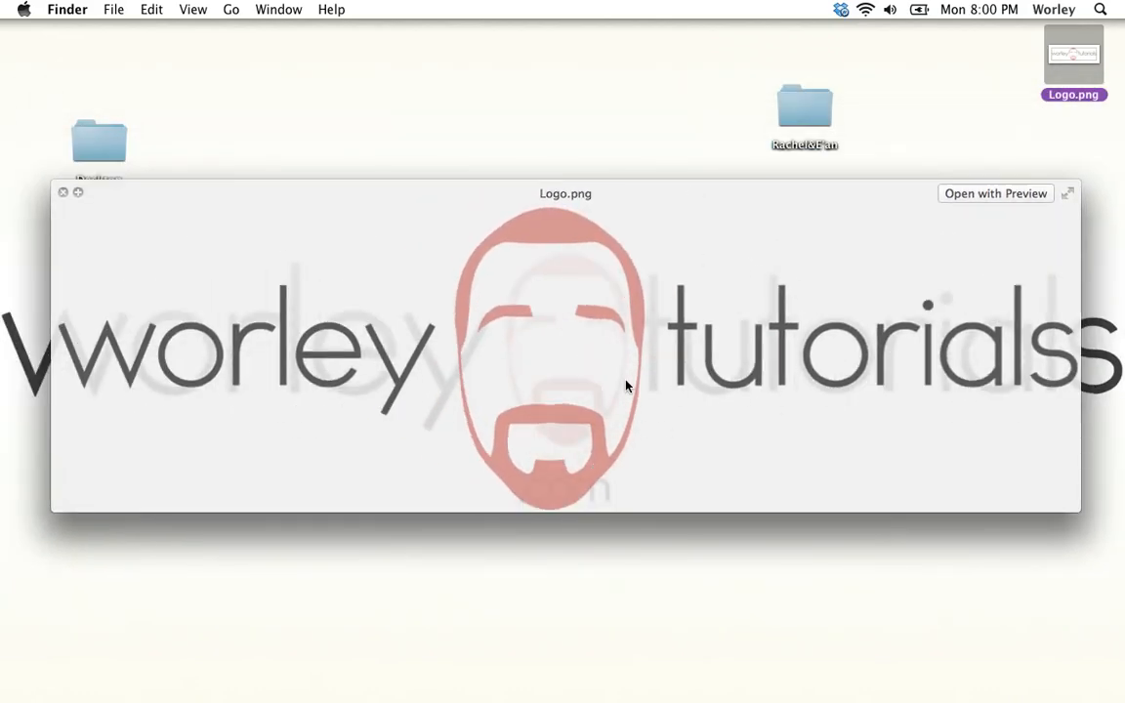
key(space)
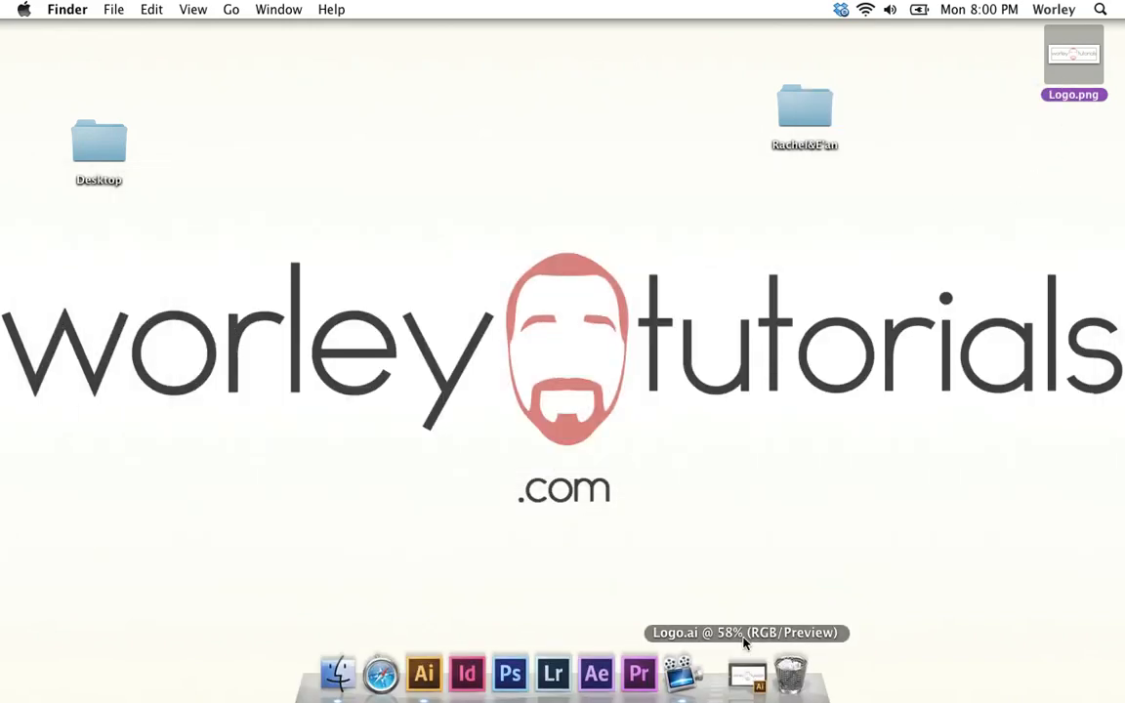
click(756, 696)
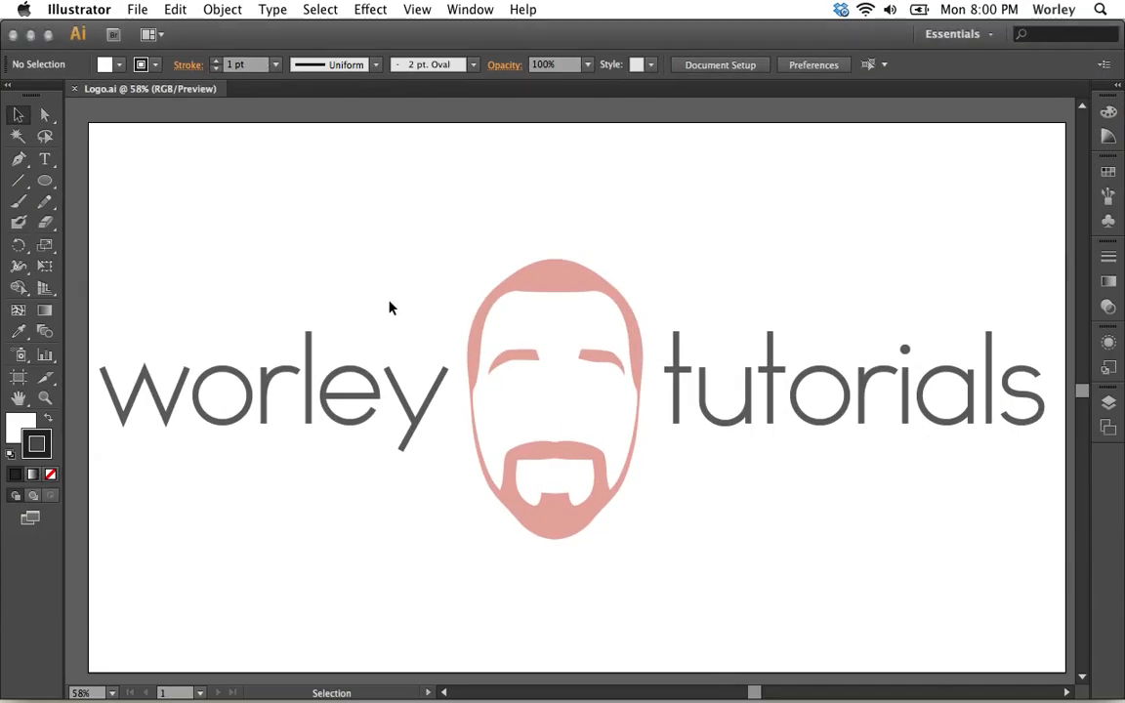
click(138, 8)
click(147, 312)
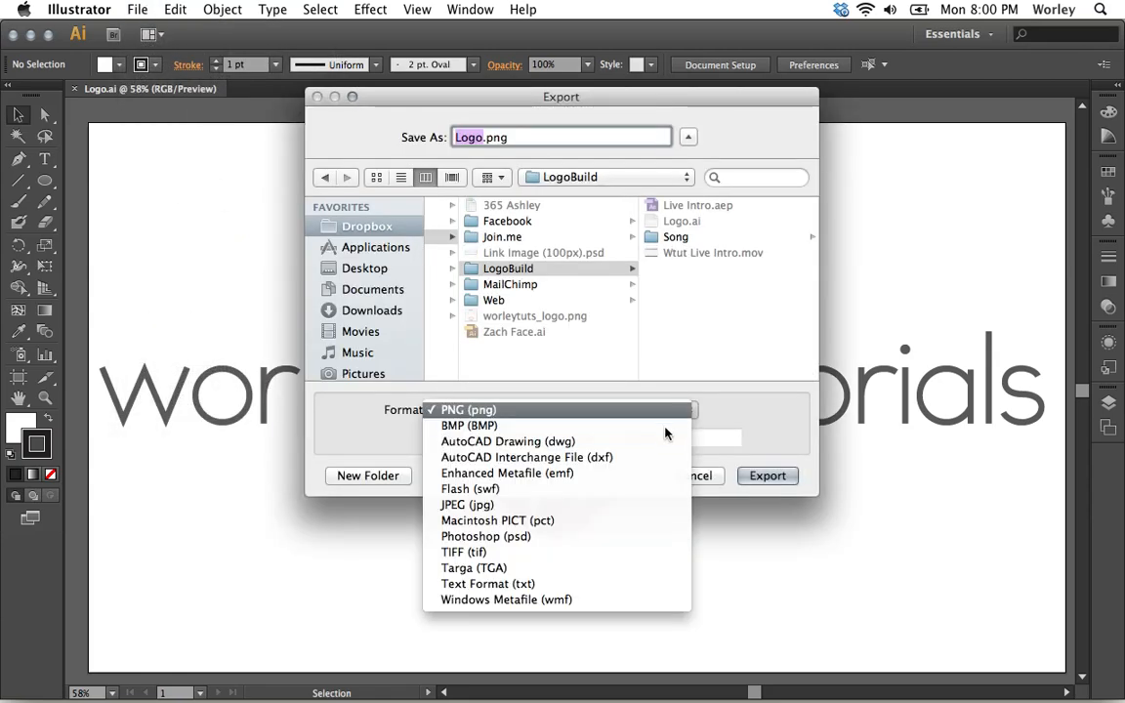
click(615, 505)
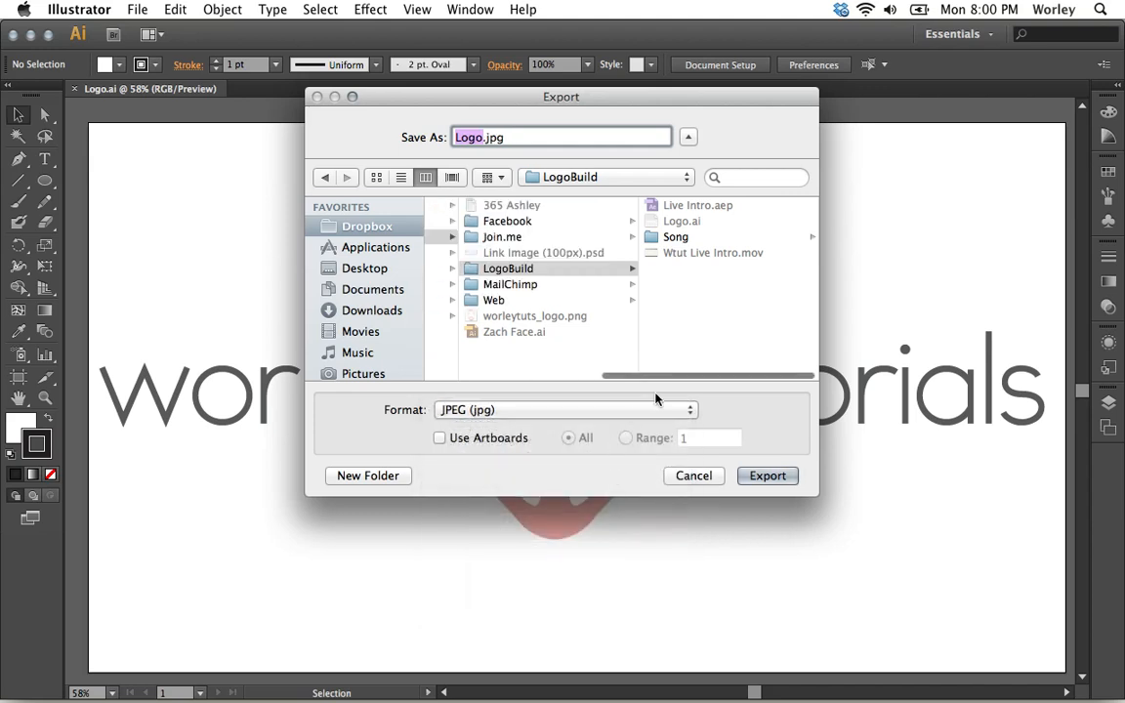
click(369, 274)
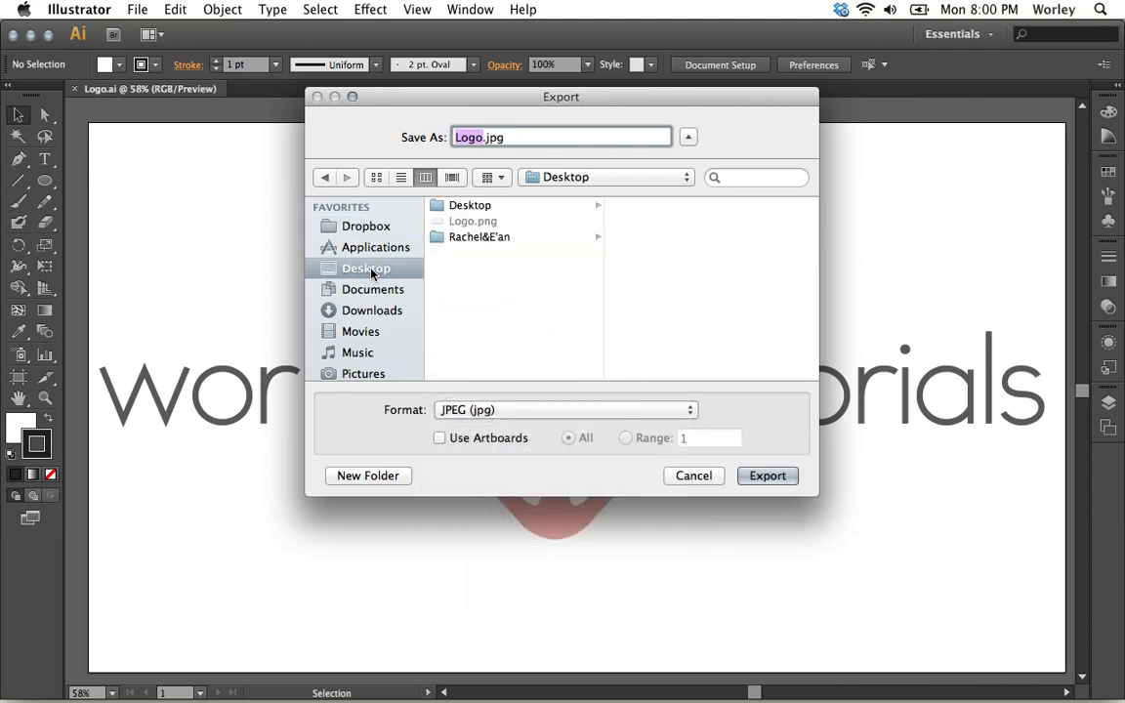
click(684, 415)
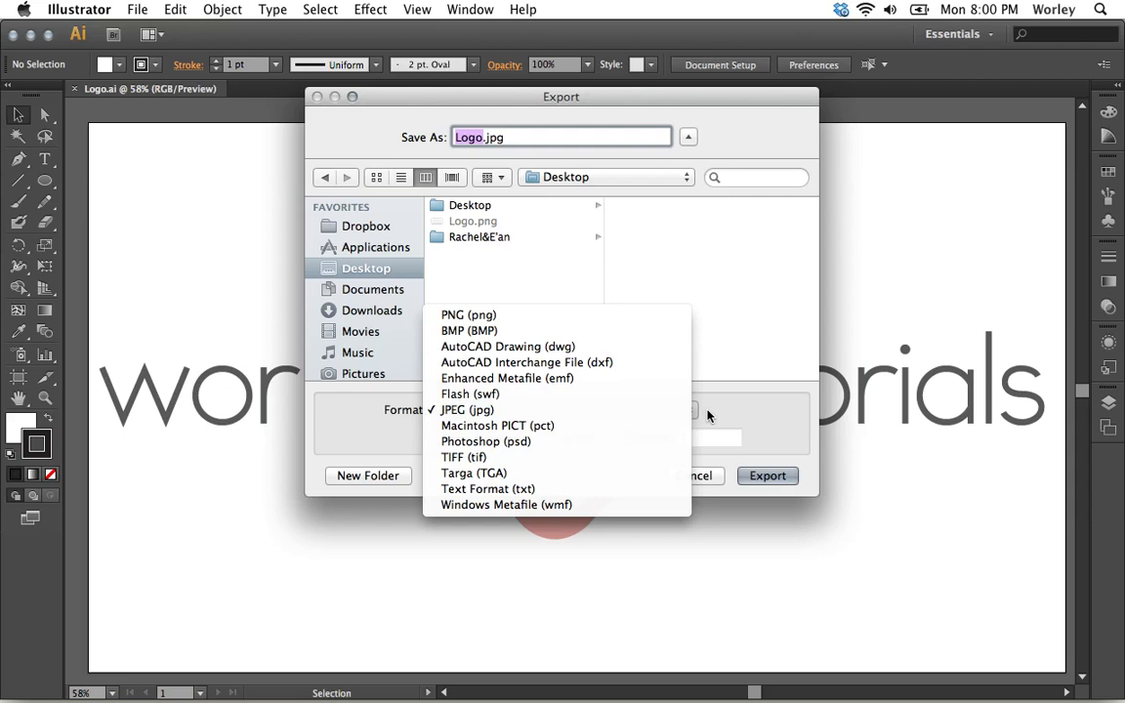
click(708, 416)
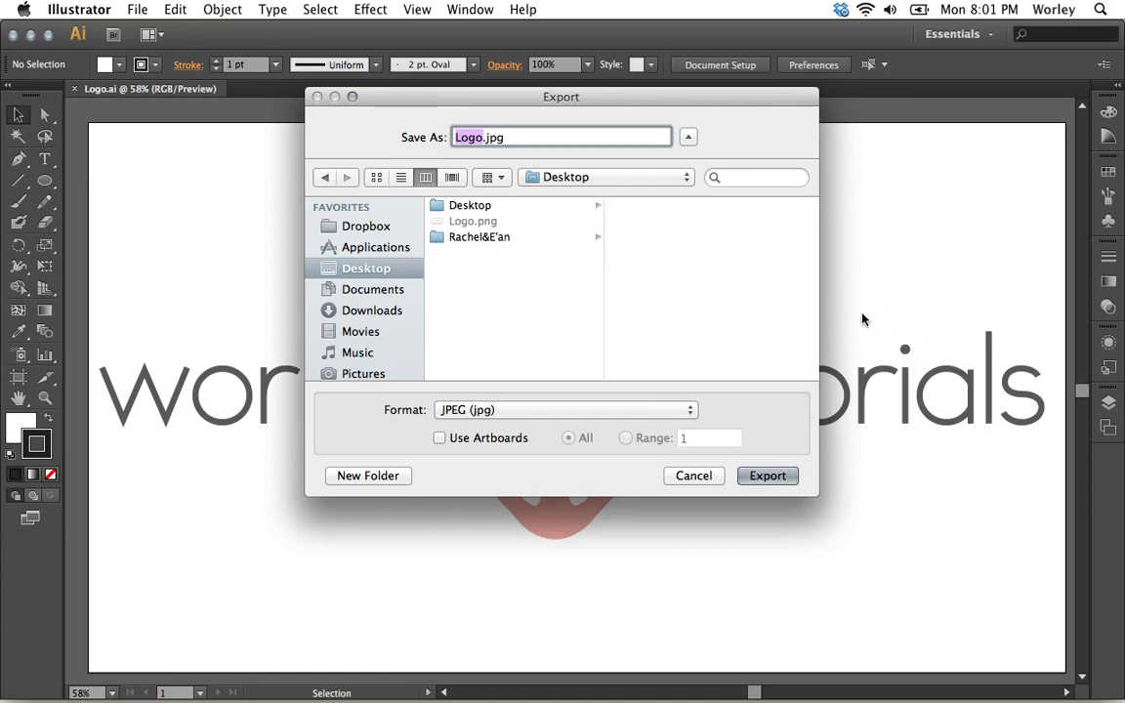
click(690, 409)
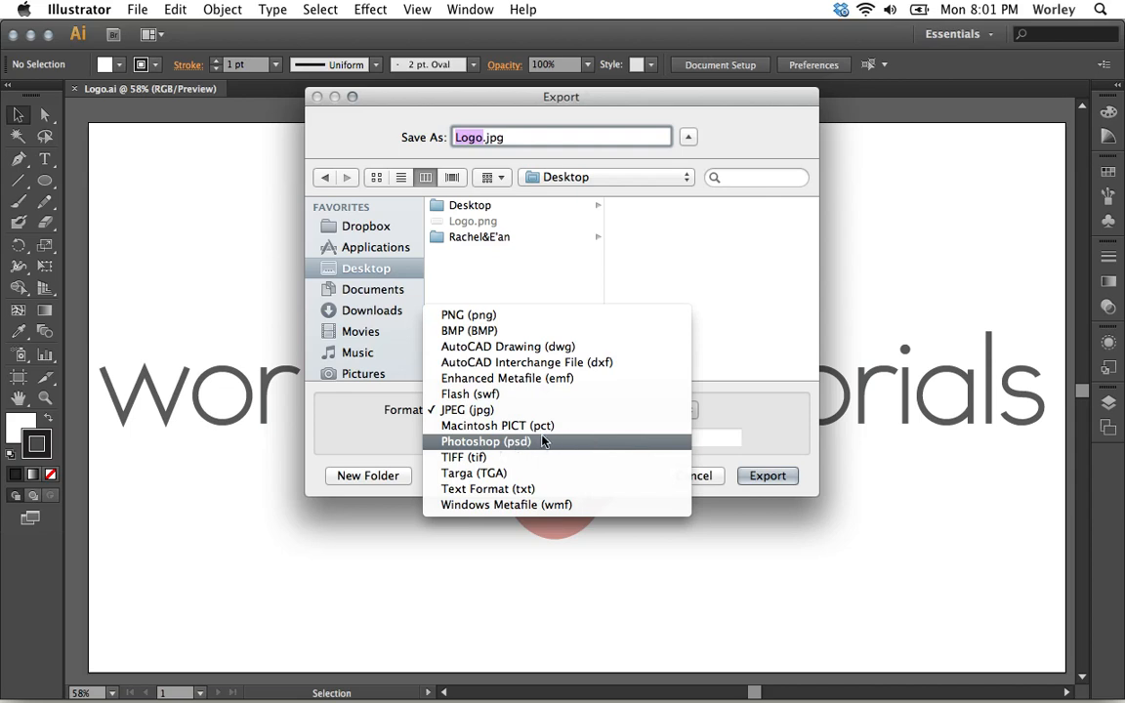
click(493, 443)
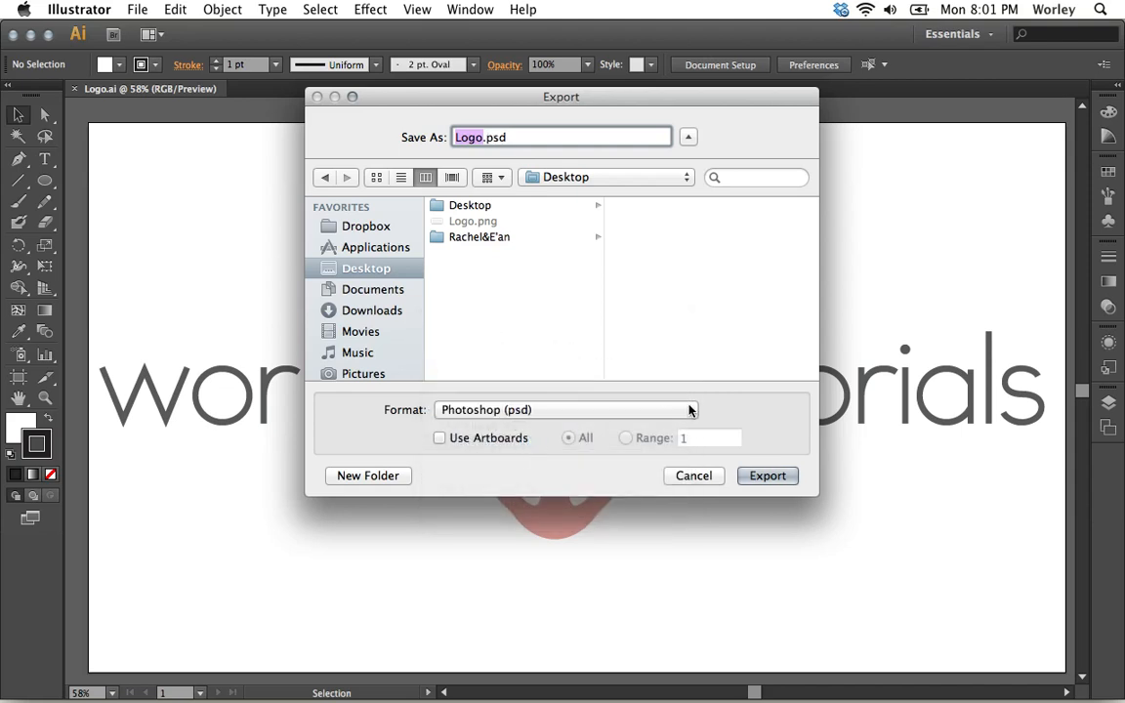
click(683, 476)
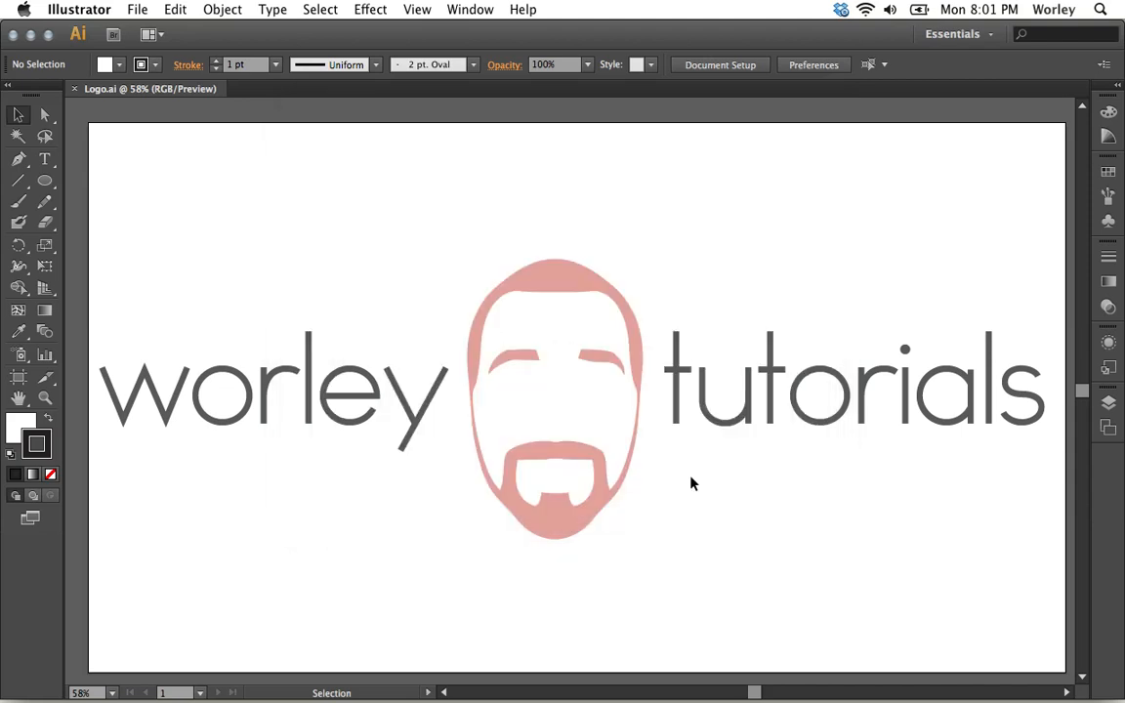
Show the layer list and toggle the visibility of the Tuts and Worley text layers off and back on.
click(1110, 410)
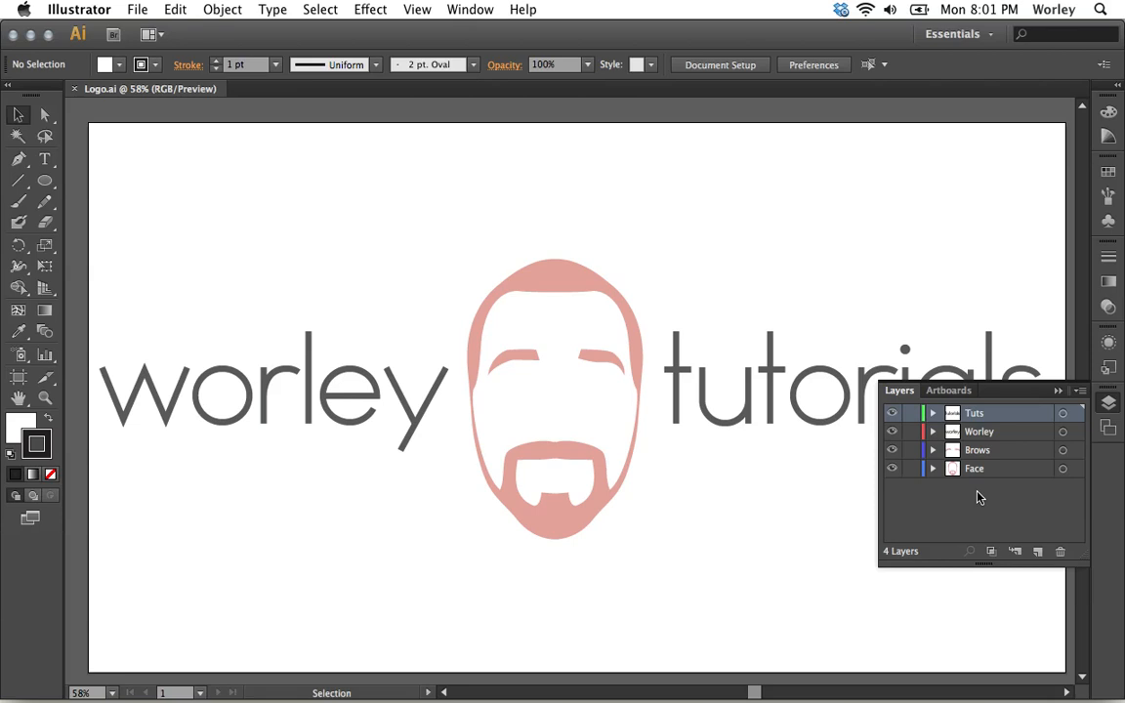
click(1108, 403)
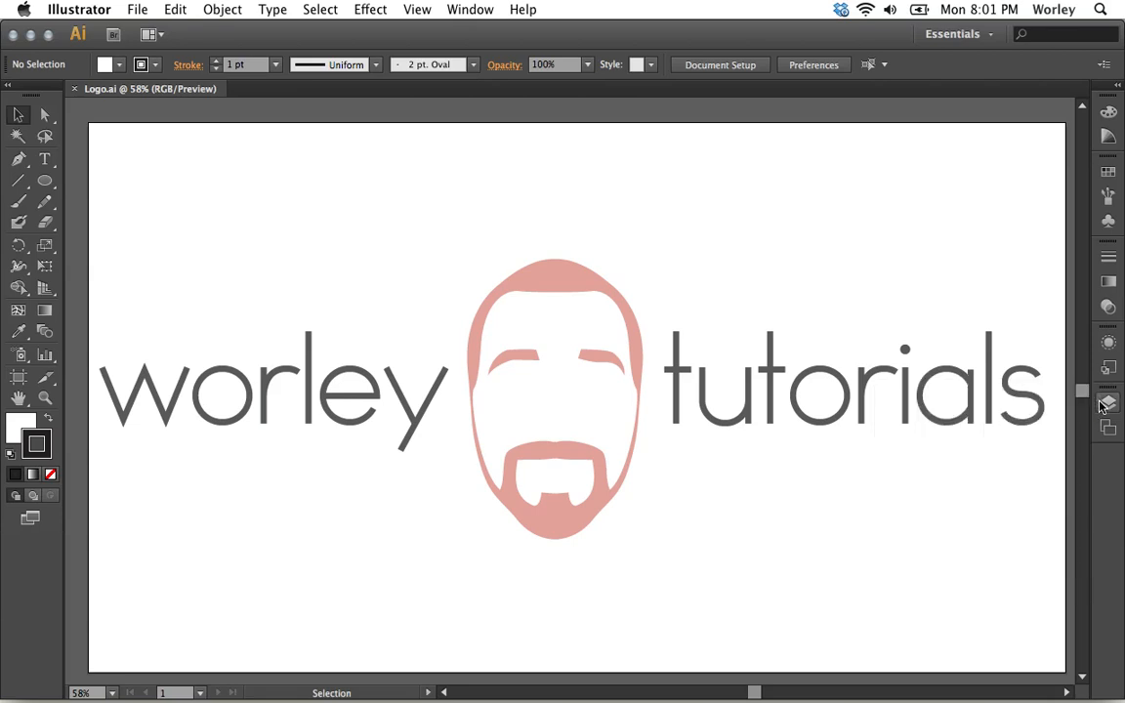
click(1108, 403)
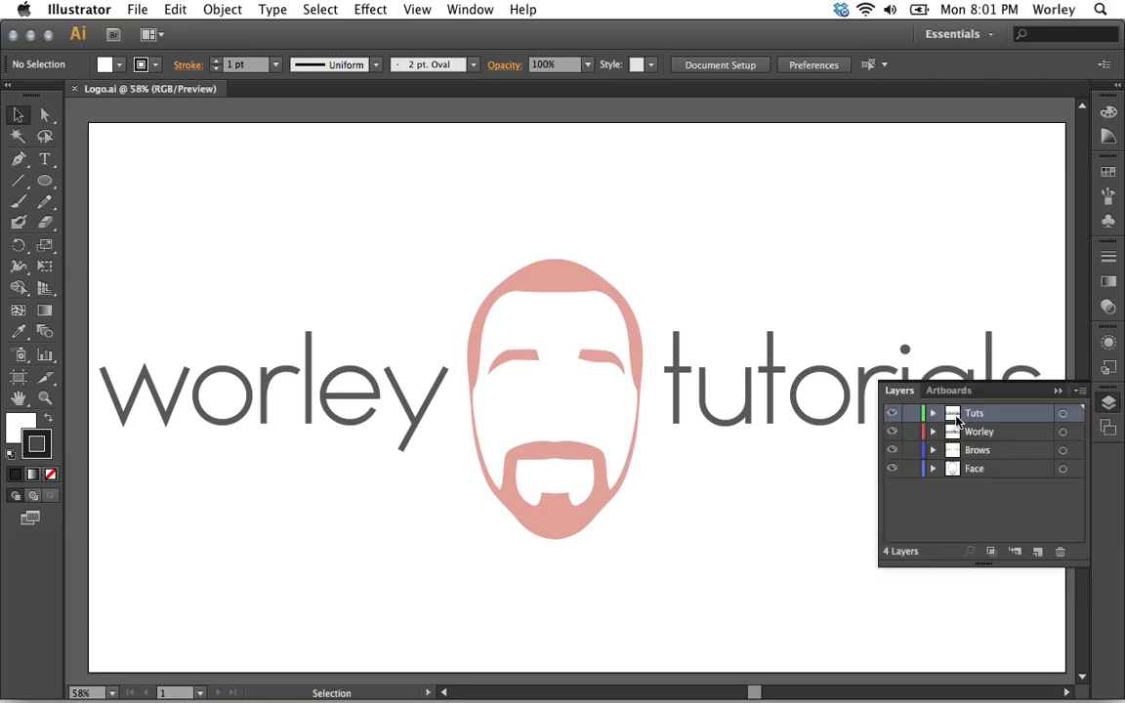
click(891, 414)
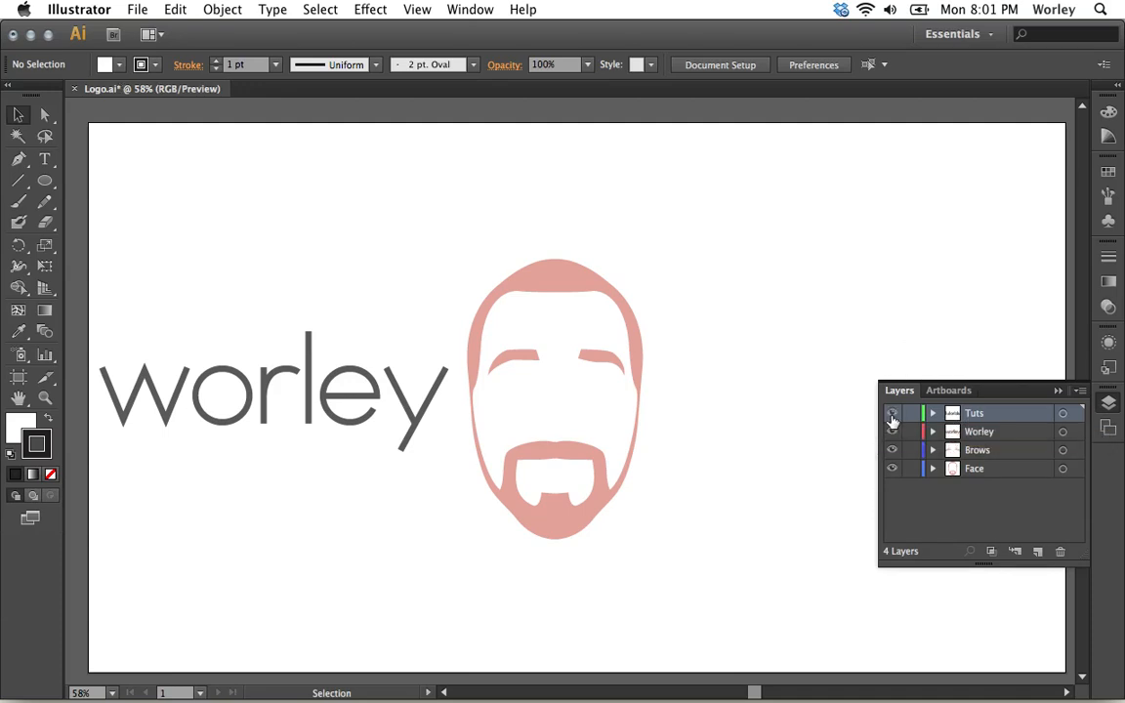
click(891, 414)
click(891, 432)
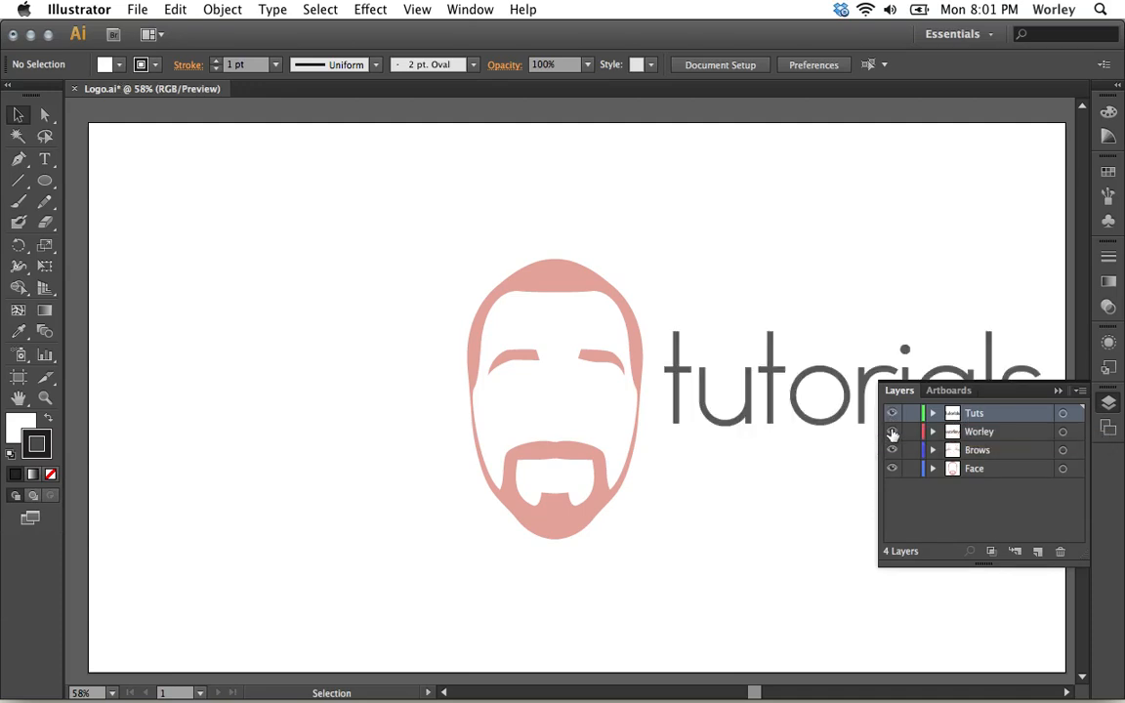
click(892, 432)
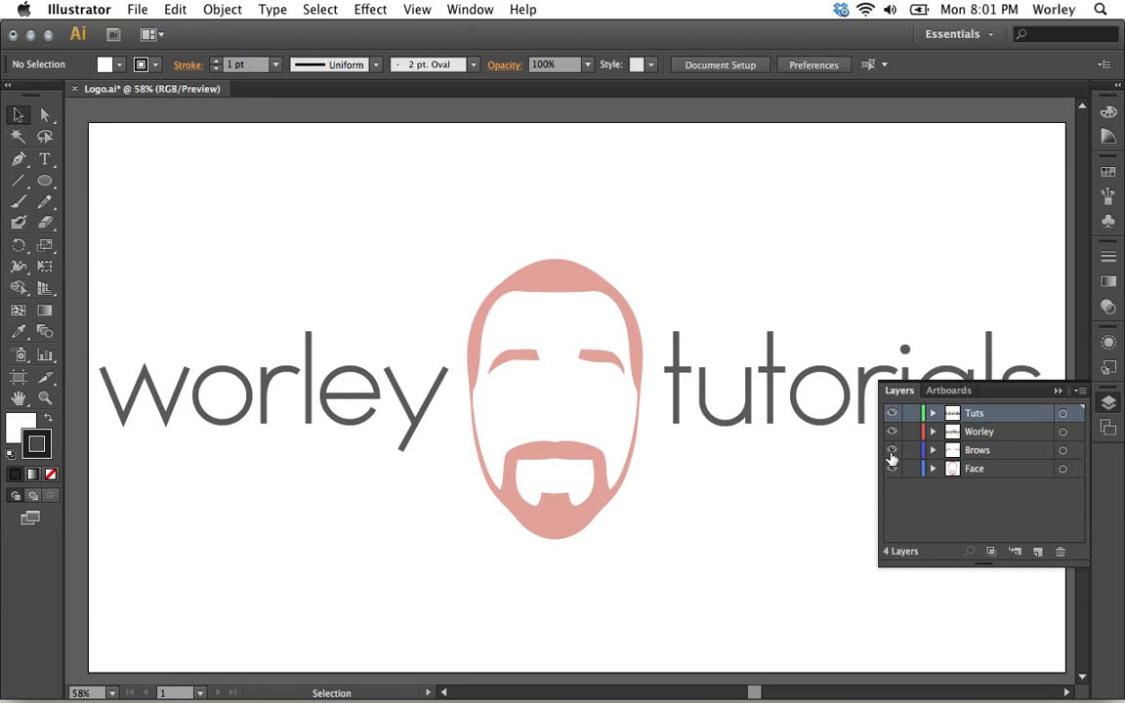
Toggle the visibility of the Brows and Face layers off and back on, and close the layer list.
click(891, 458)
click(891, 458)
click(891, 457)
click(891, 458)
click(892, 458)
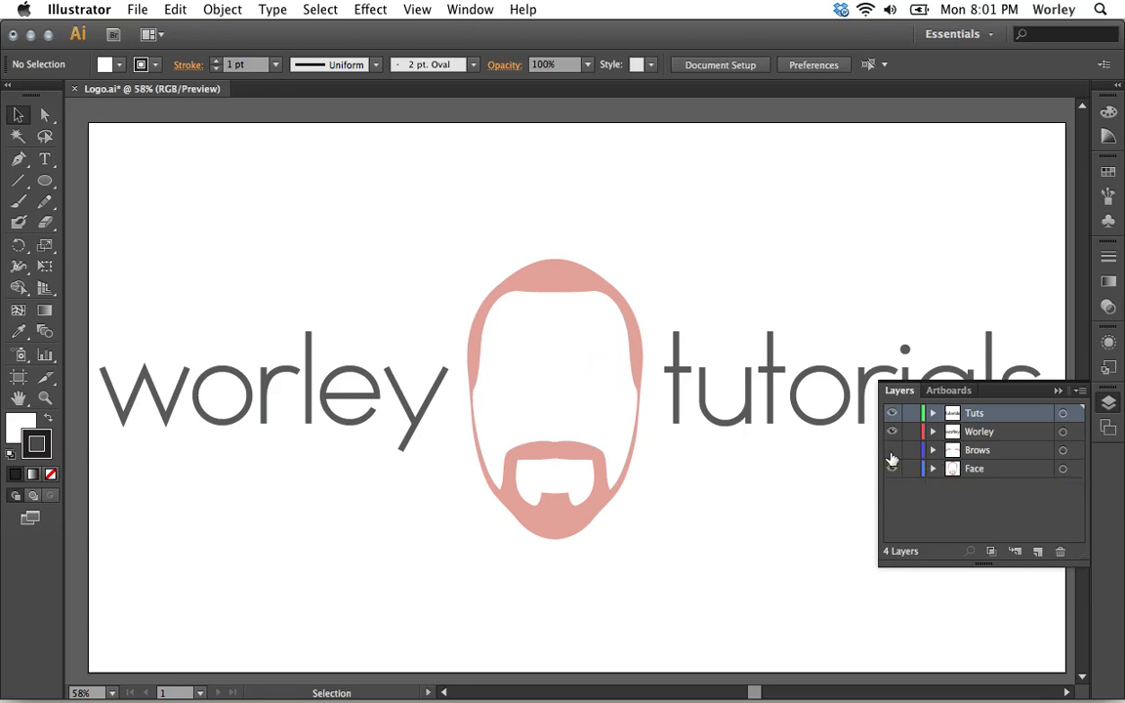
click(891, 454)
click(890, 471)
click(890, 471)
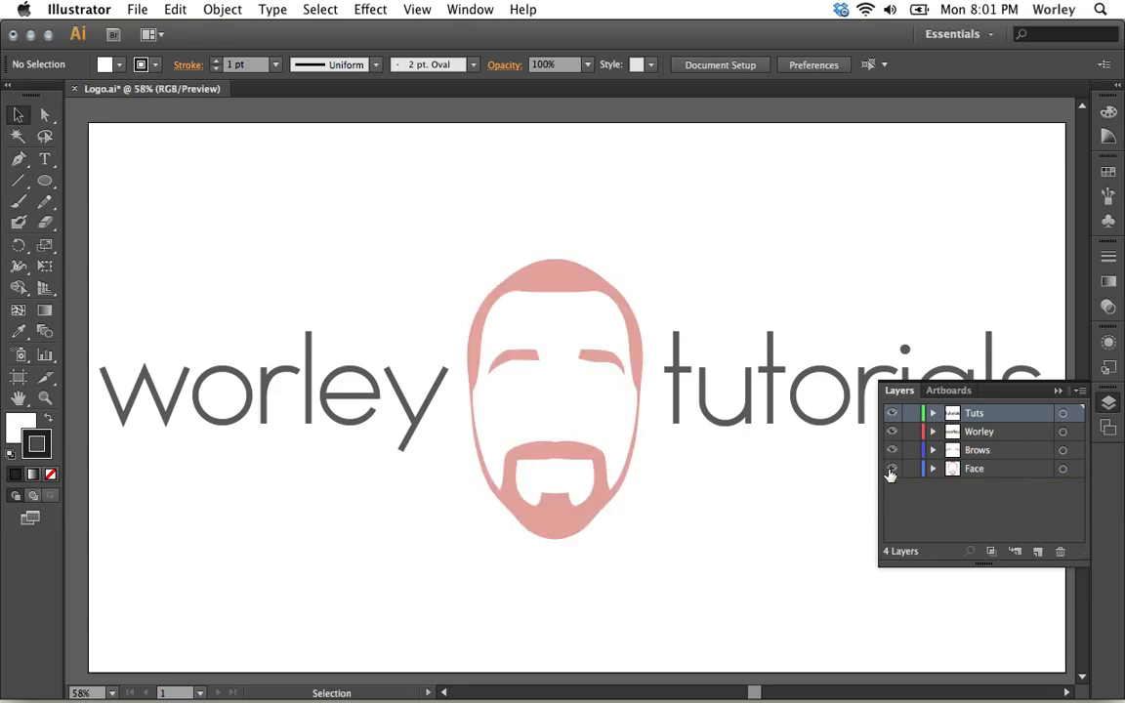
click(890, 472)
click(890, 472)
click(1109, 404)
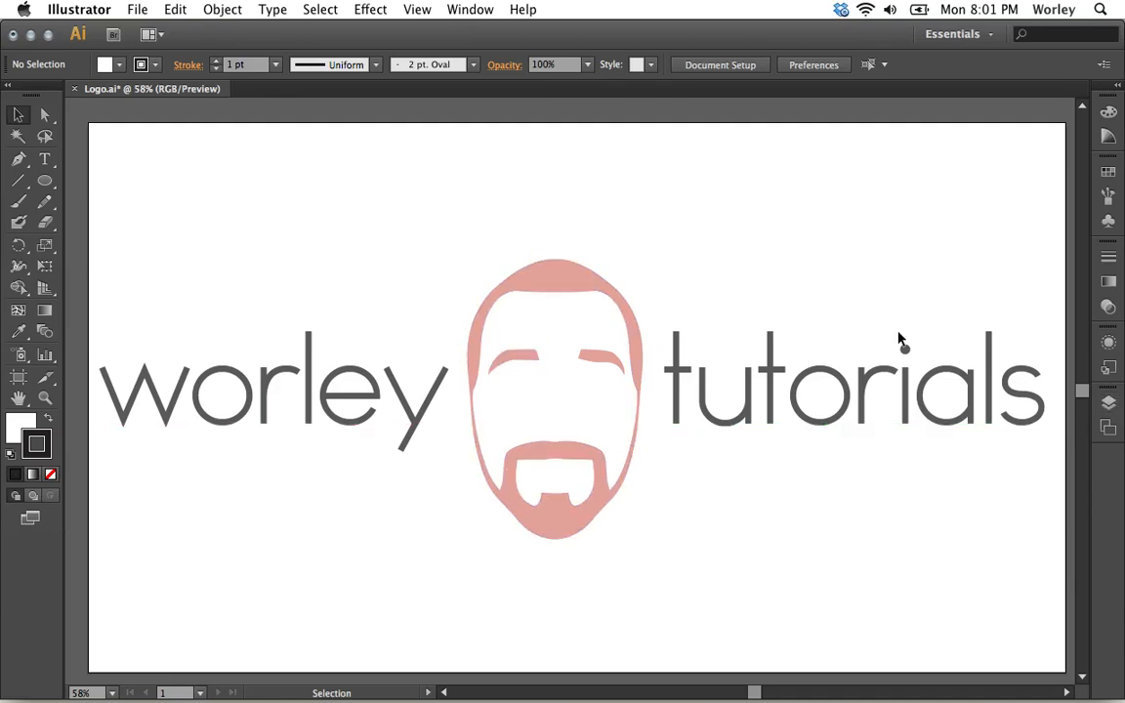
click(1109, 405)
Export the artwork to the Desktop as Logo.psd in Photoshop format, using RGB, Medium (150 ppi) and Write Layers with maximum editability.
click(134, 11)
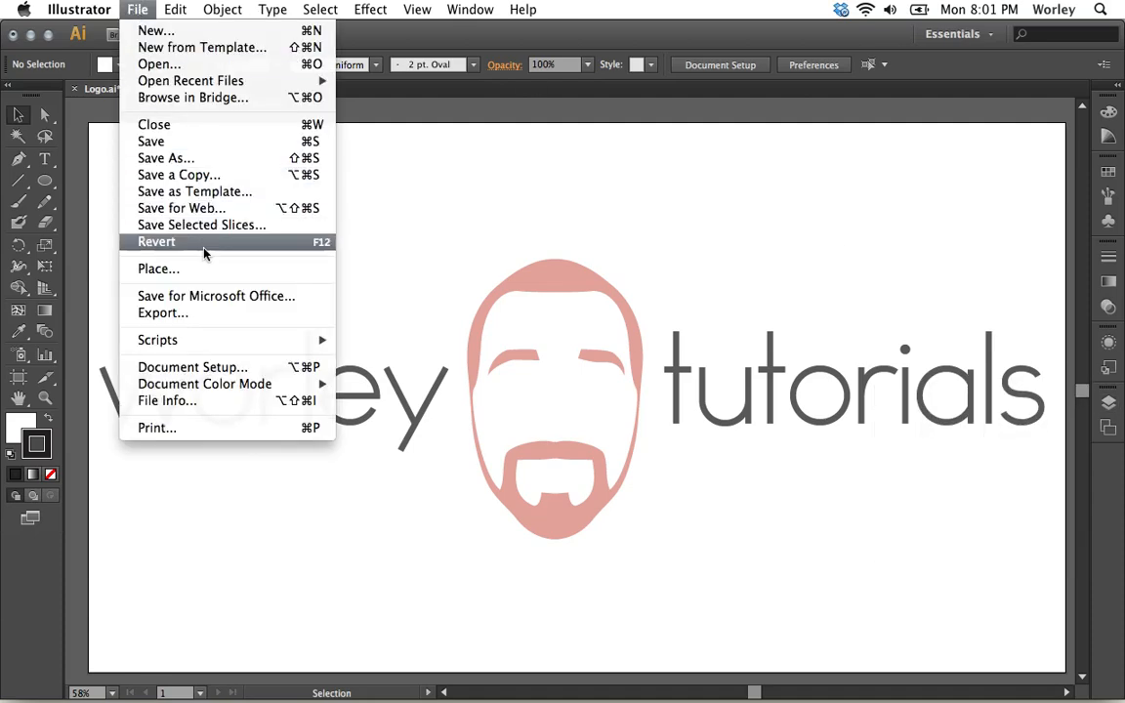
click(206, 312)
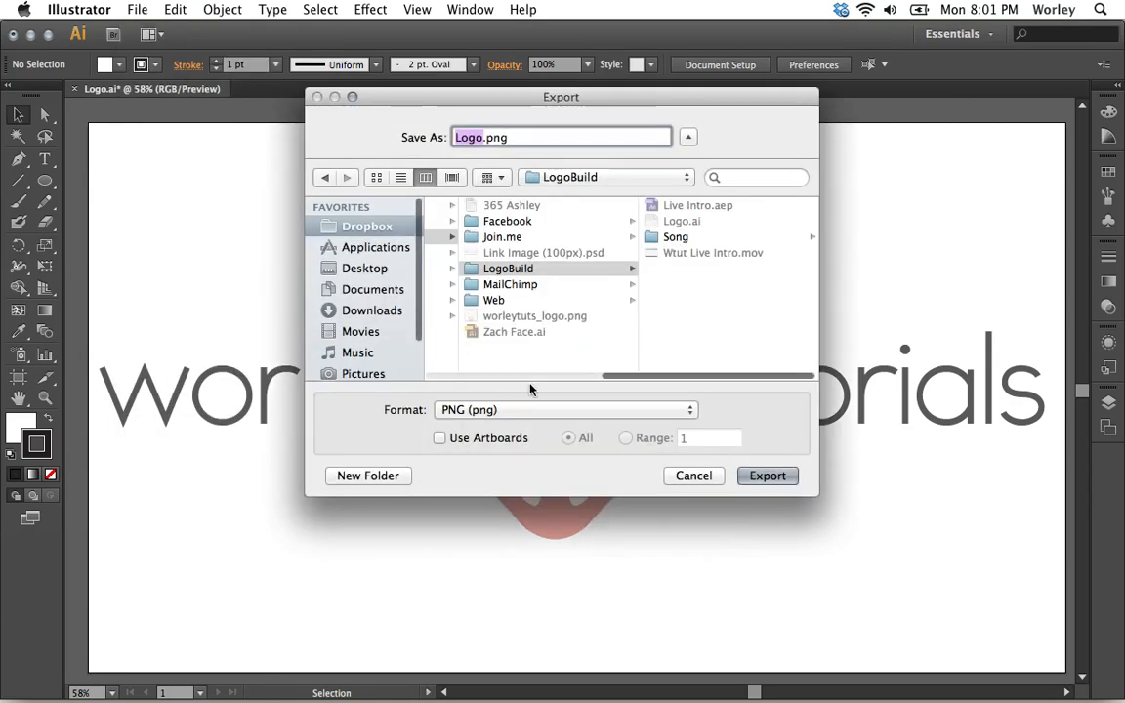
click(576, 414)
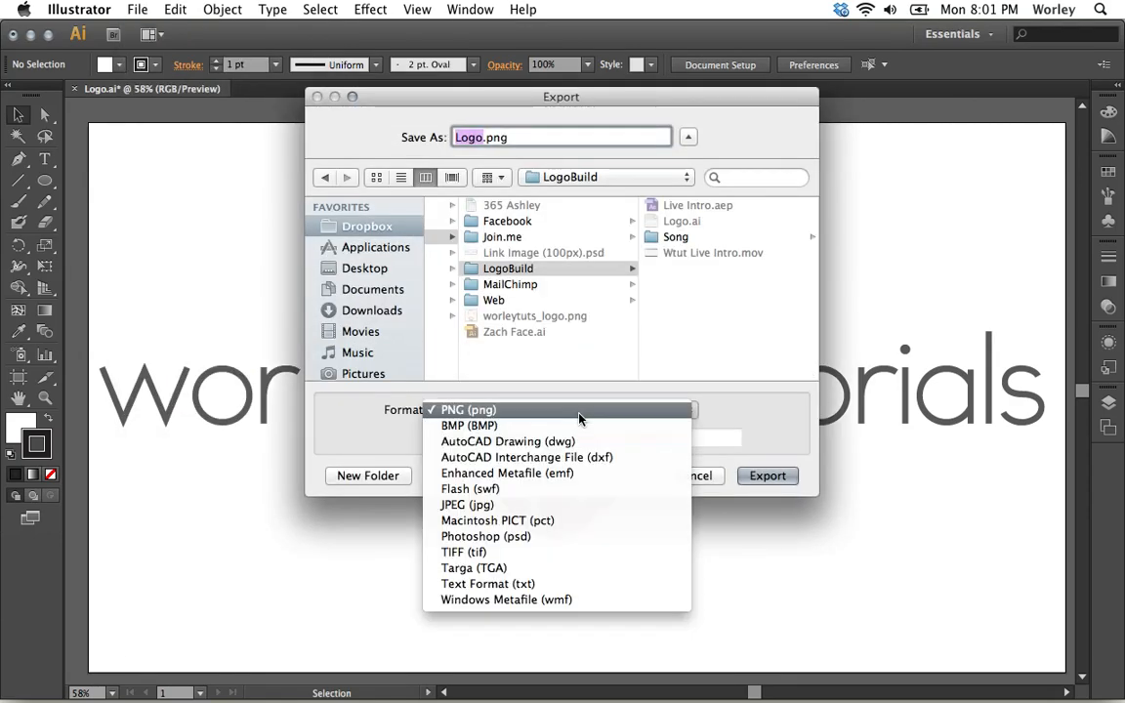
click(590, 536)
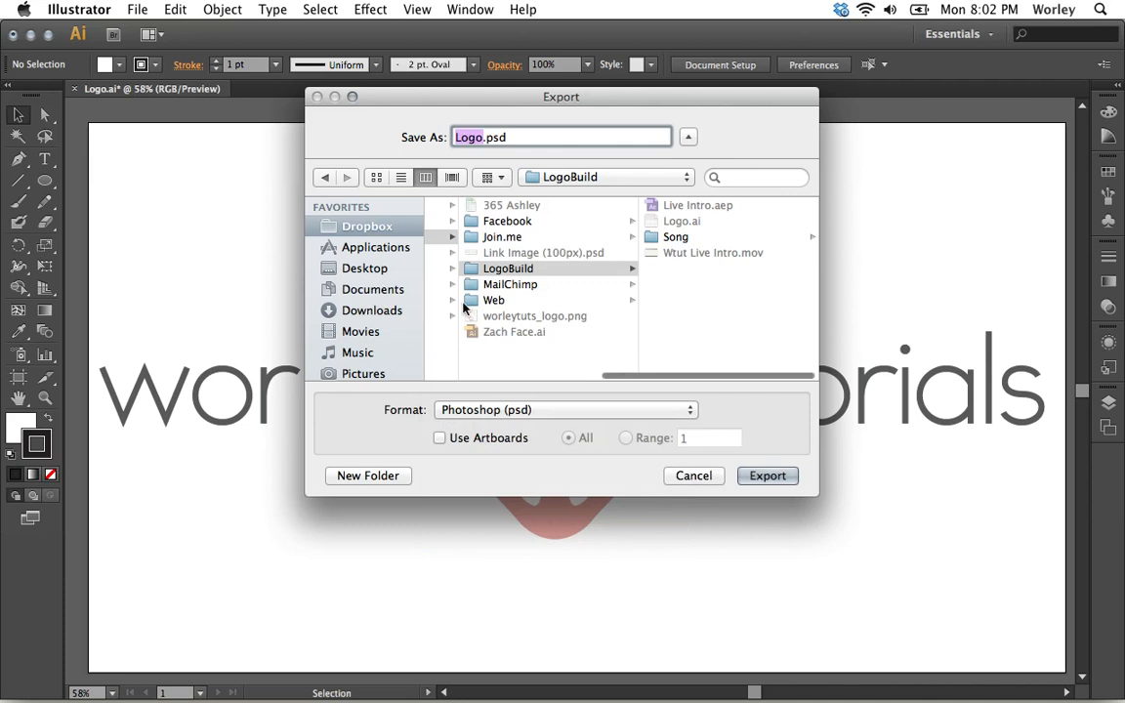
click(359, 271)
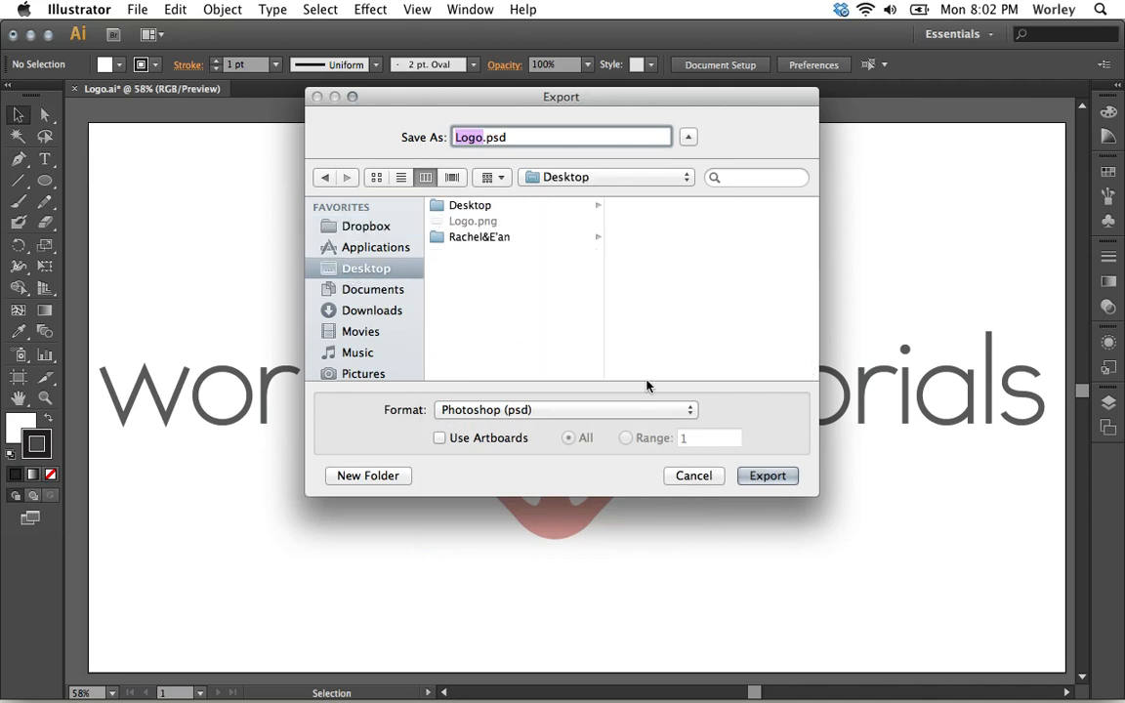
click(767, 477)
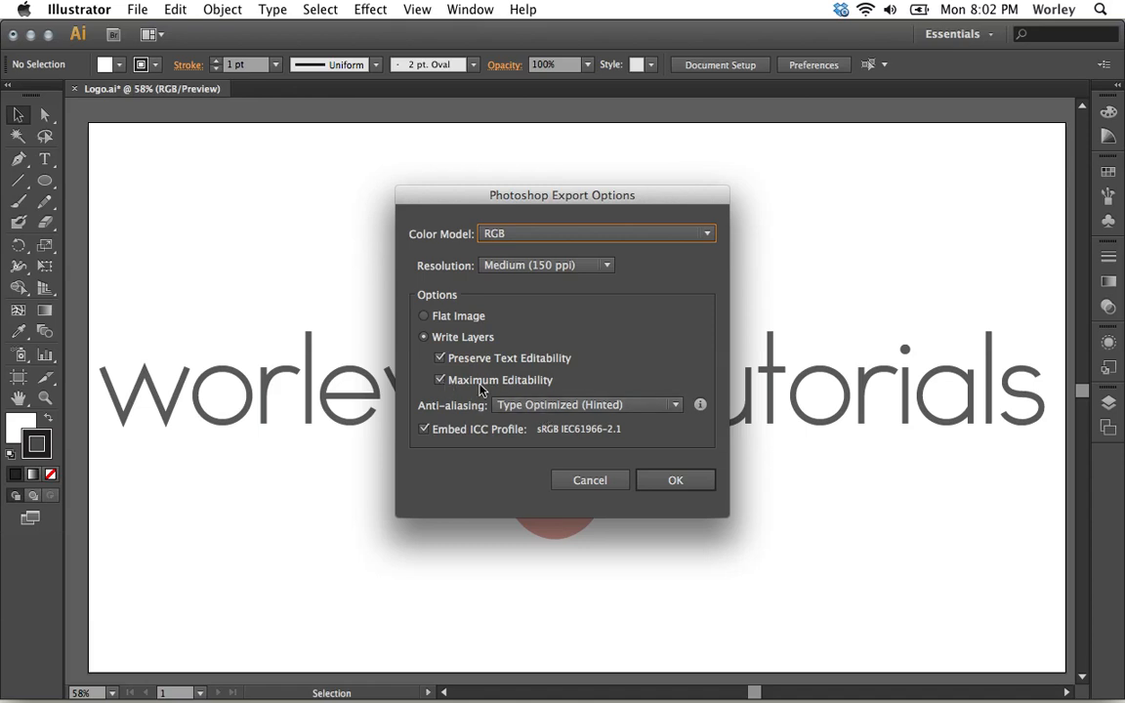
click(674, 481)
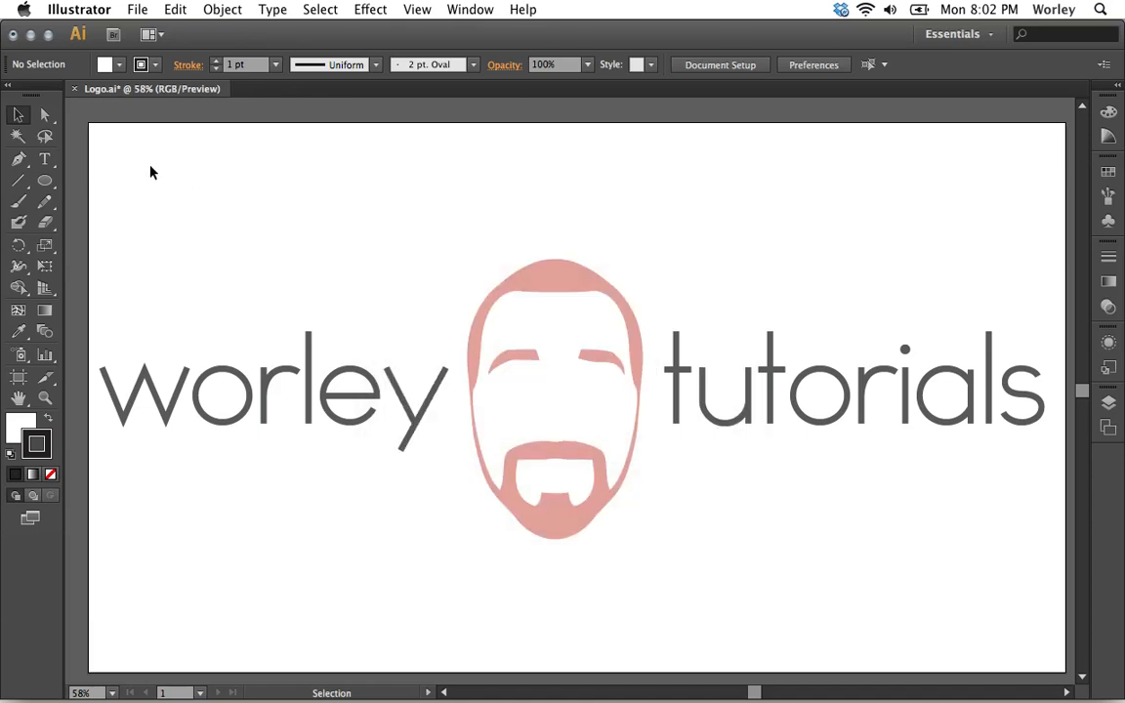
Minimize the Illustrator window and open the exported Logo.psd from the desktop in Photoshop.
click(31, 36)
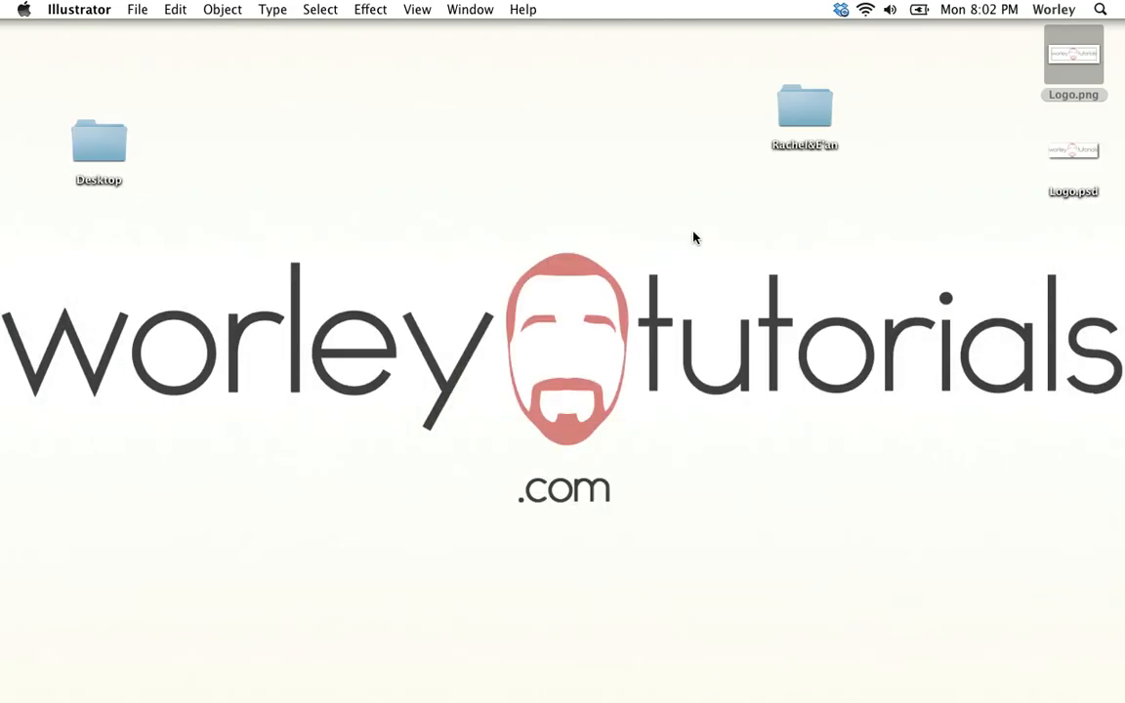
click(1059, 154)
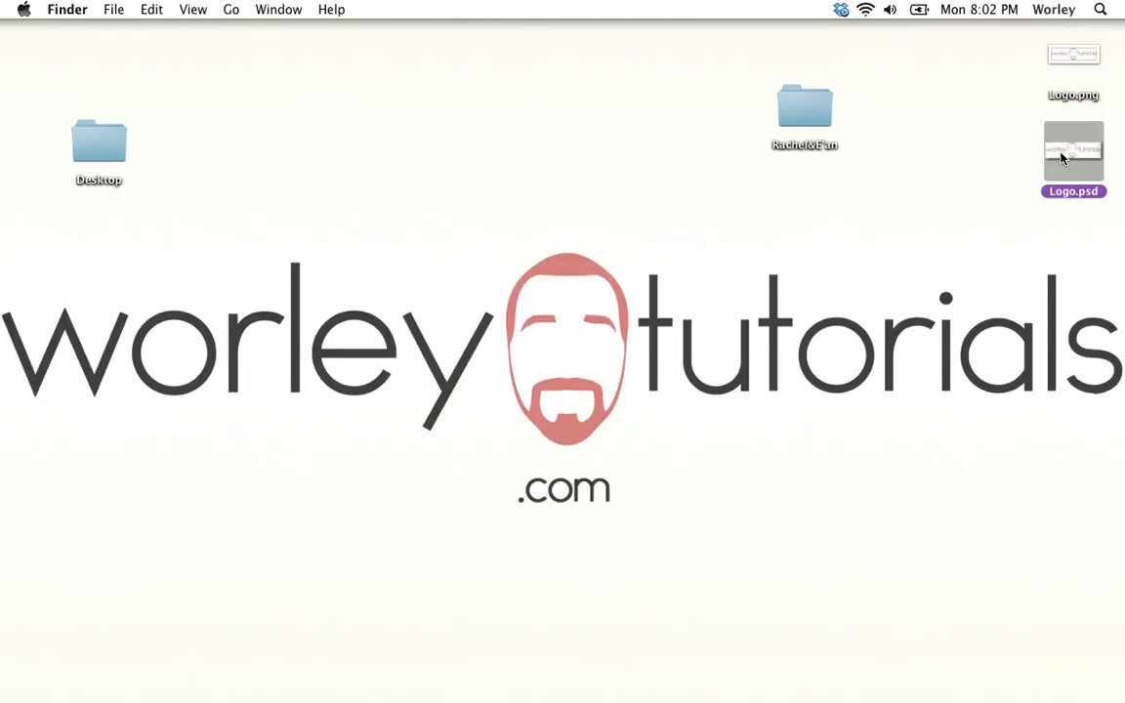
double_click(1059, 154)
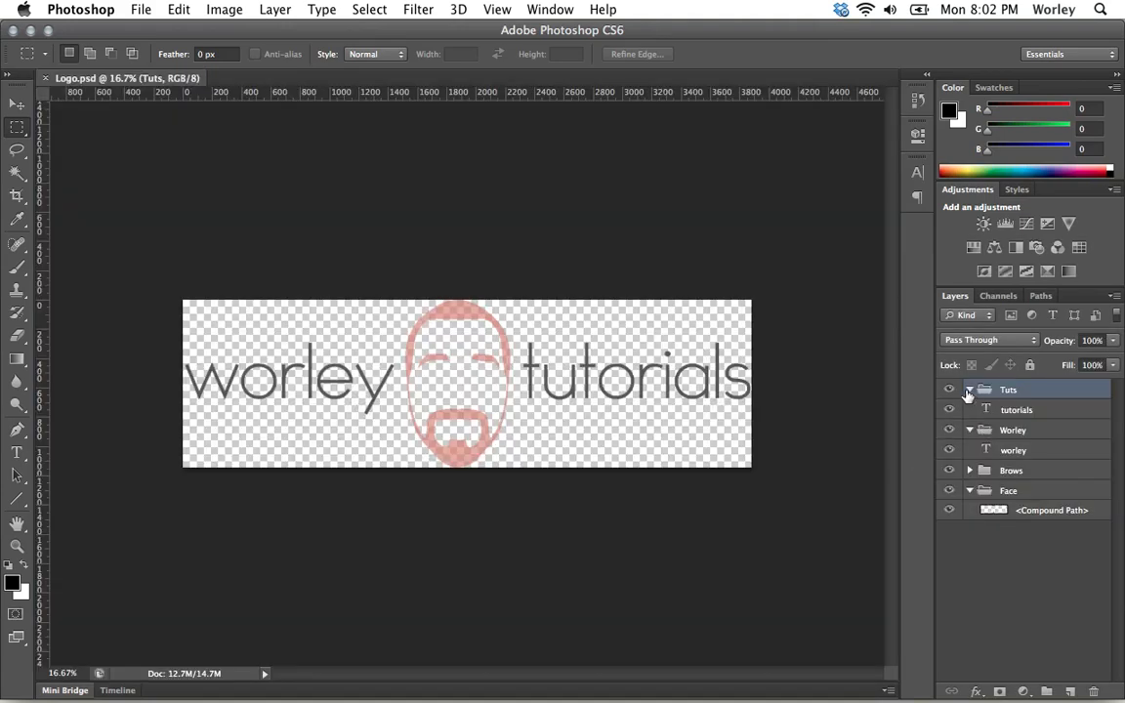
Check the exported layers by toggling the visibility of the Tuts group, its tutorials text layer and the Worley group.
click(947, 390)
click(947, 390)
click(948, 410)
click(947, 410)
click(948, 431)
click(948, 431)
Close Logo.psd without saving changes and switch back to the minimized Logo.ai document in Illustrator.
click(15, 32)
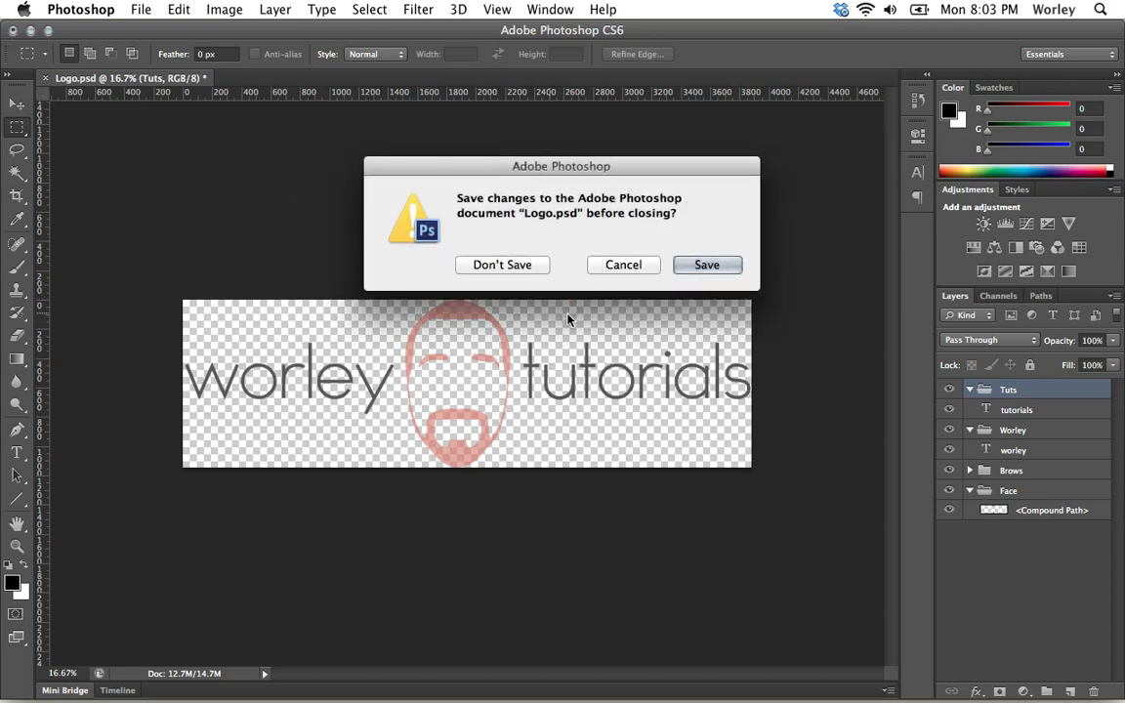
click(498, 266)
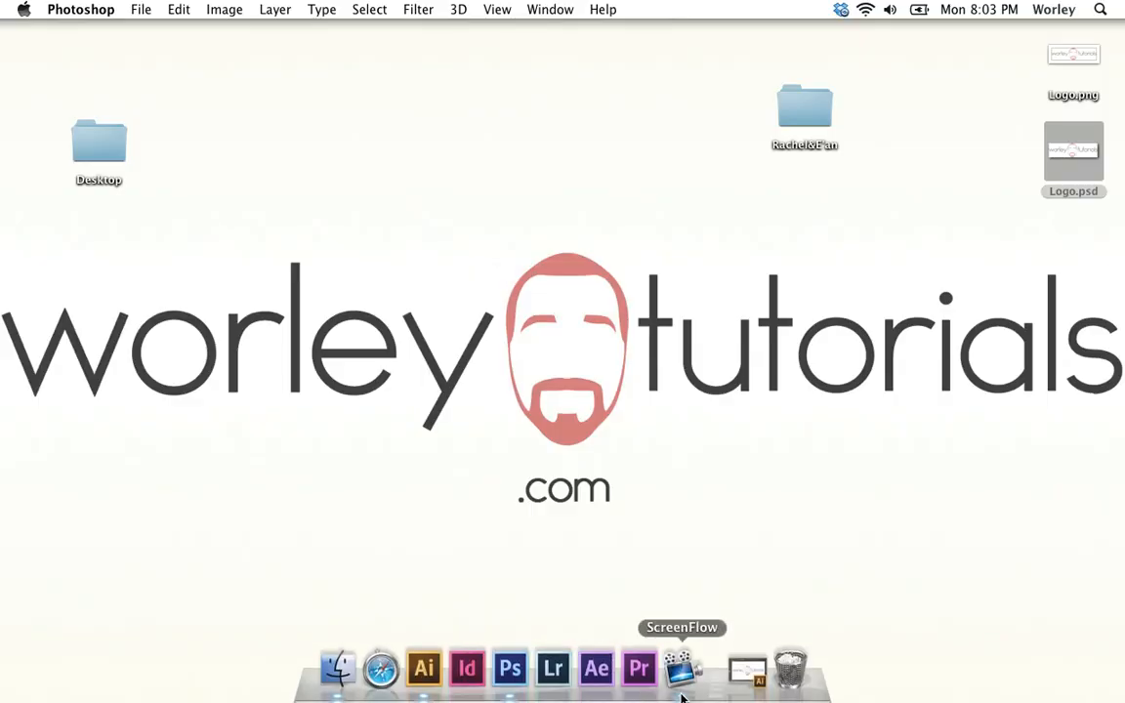
click(742, 672)
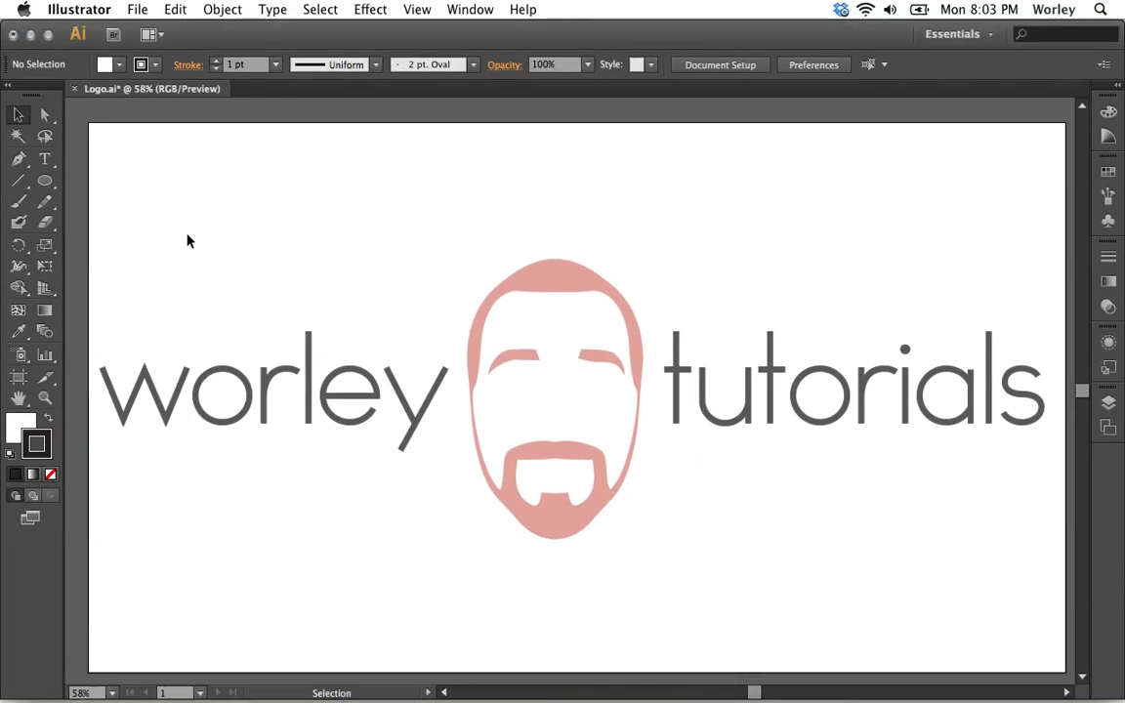
Save the artwork under the name Logo.pdf on the Desktop in Adobe PDF format, proceeding to the PDF options.
click(134, 10)
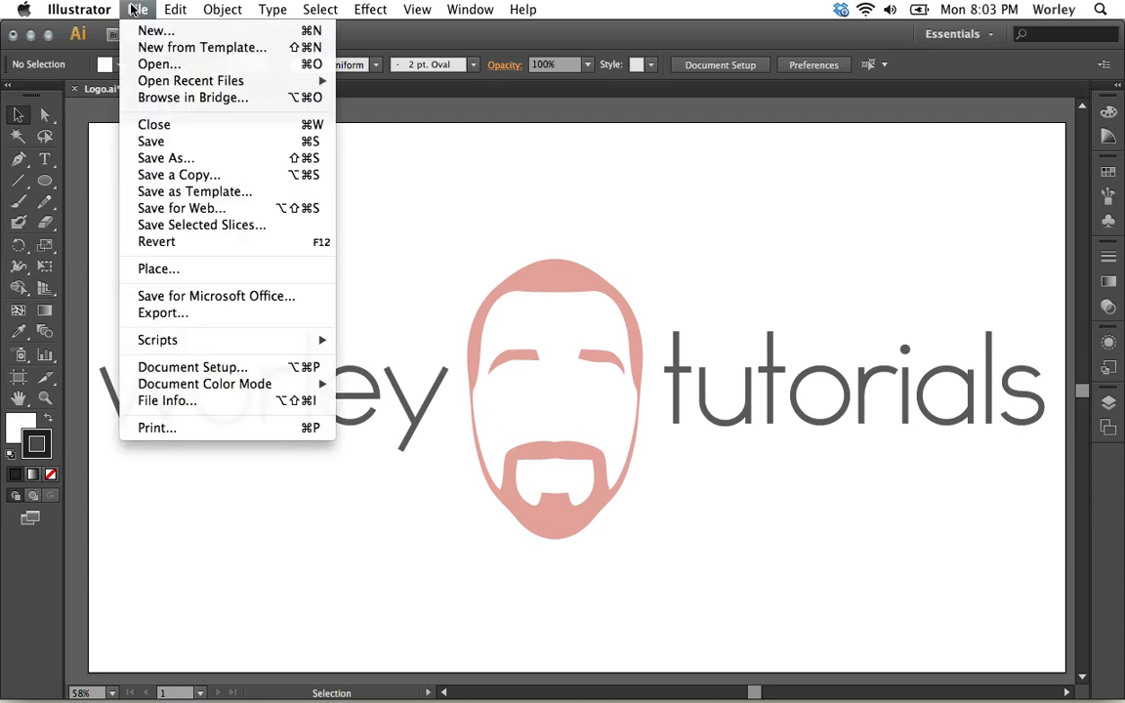
click(159, 159)
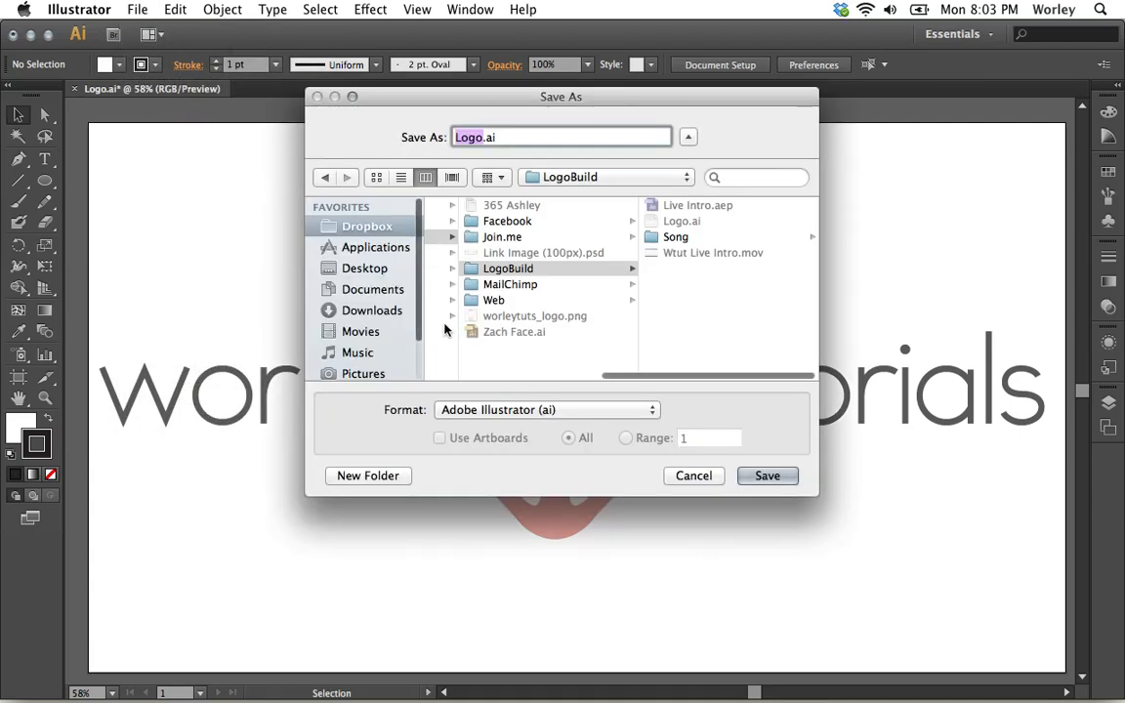
click(351, 272)
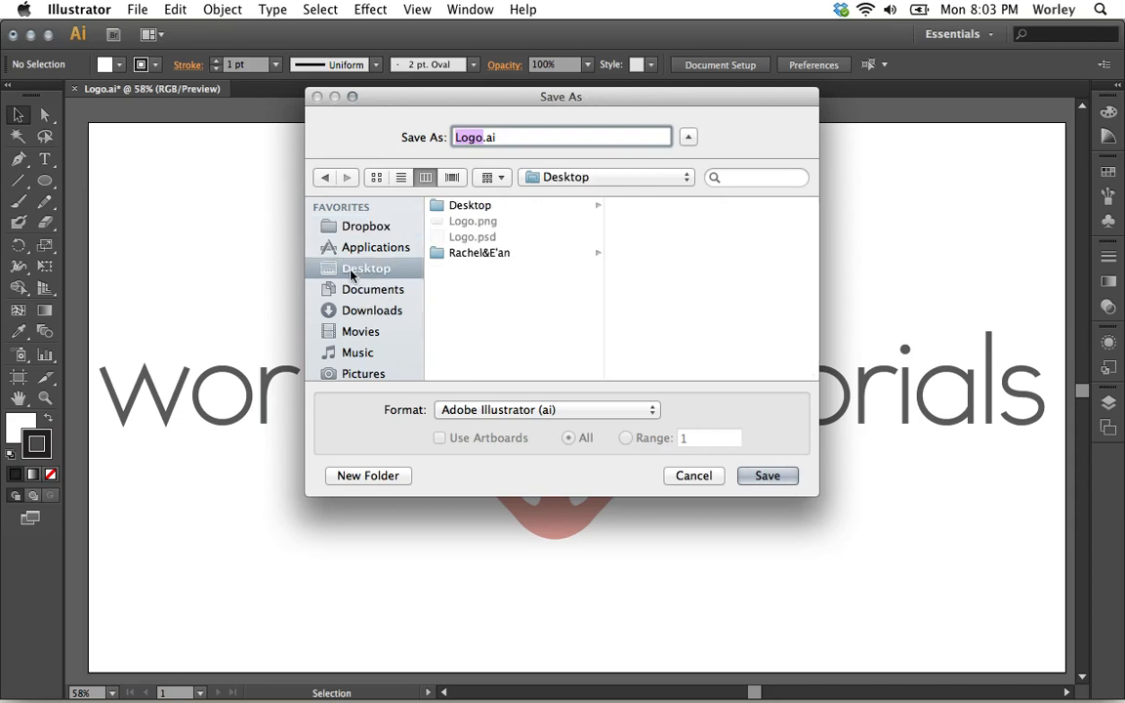
click(595, 413)
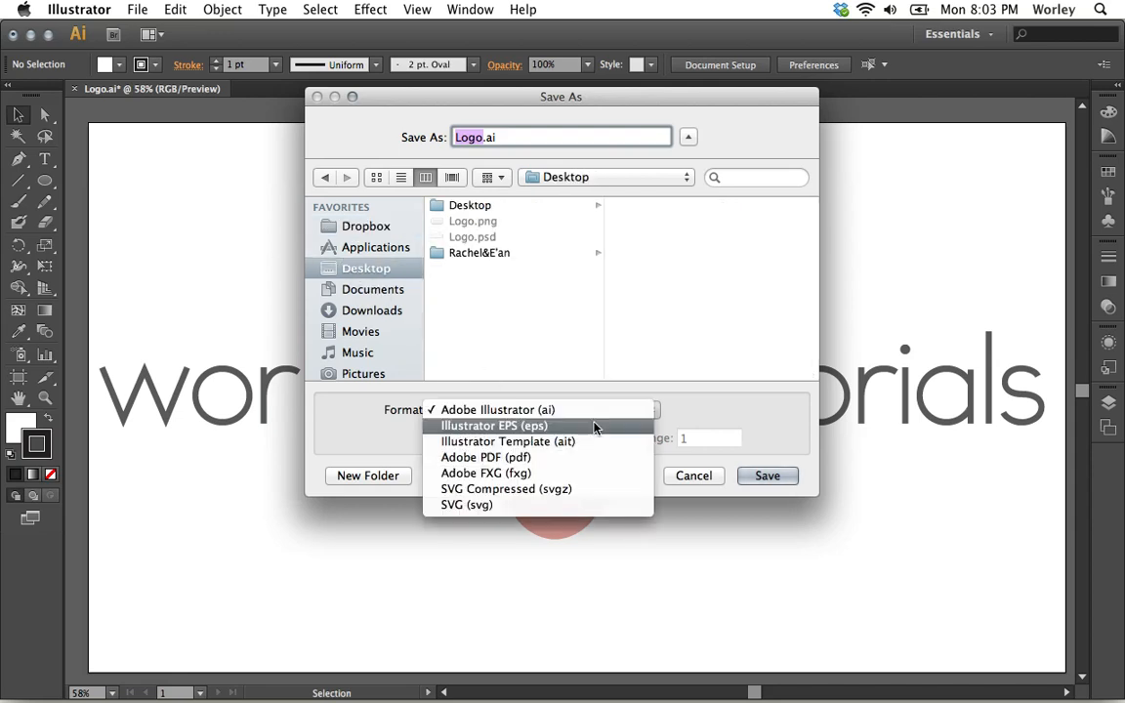
click(648, 409)
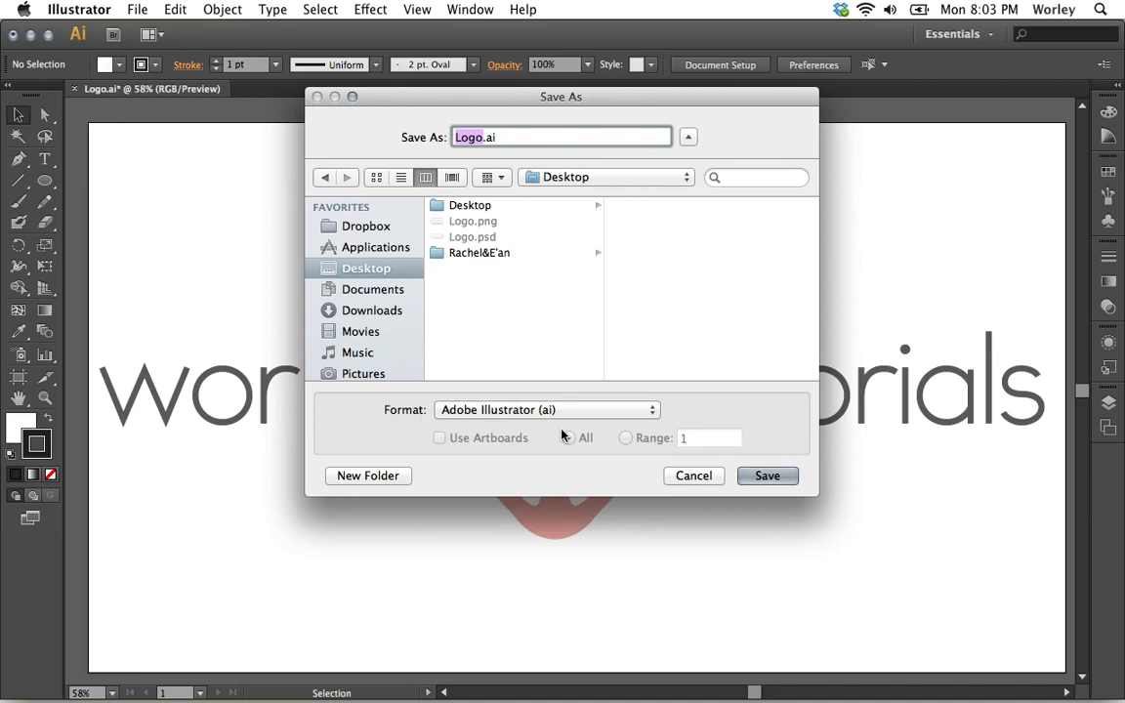
click(641, 415)
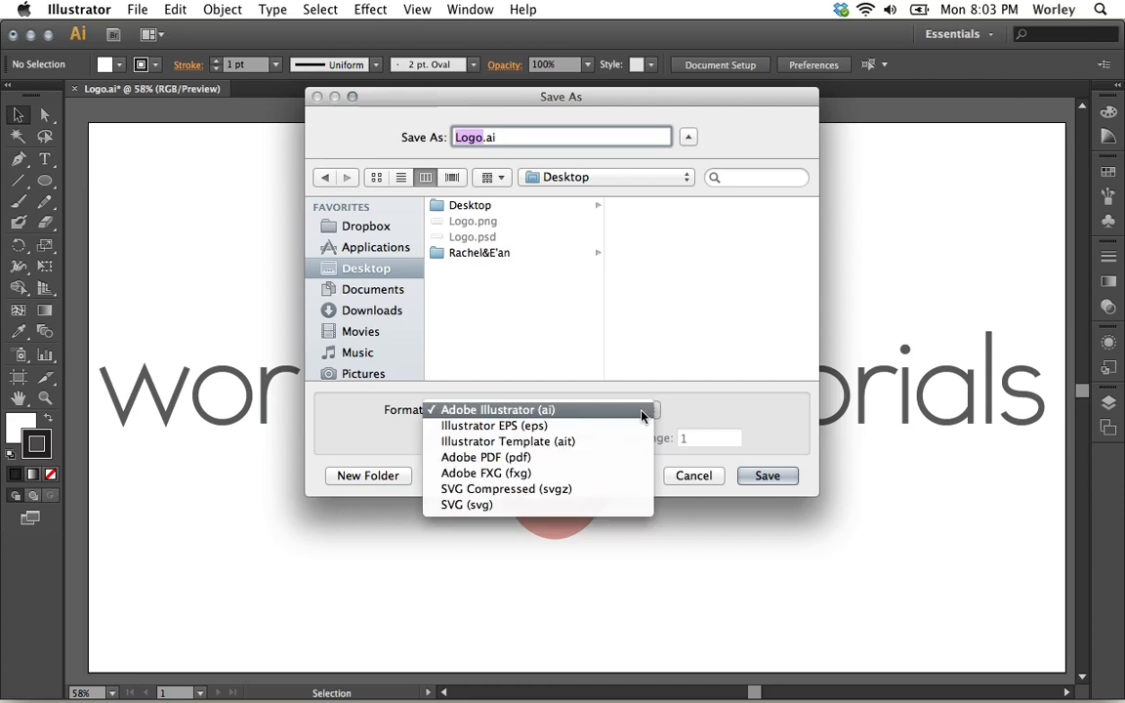
click(617, 459)
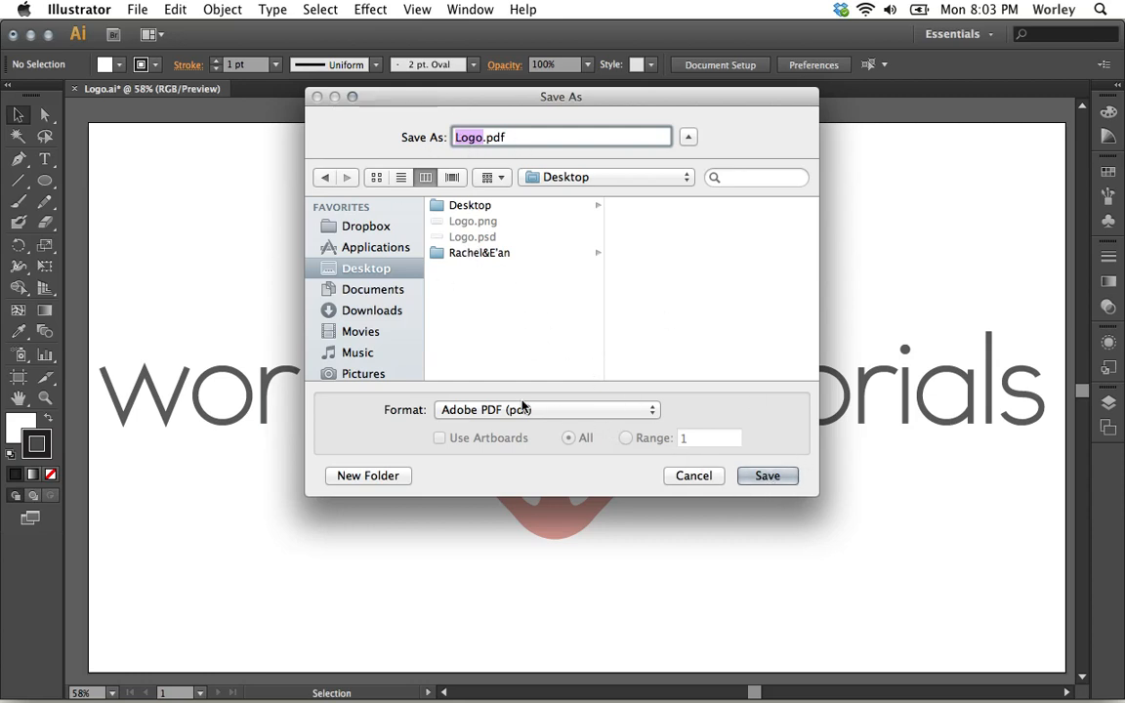
click(769, 475)
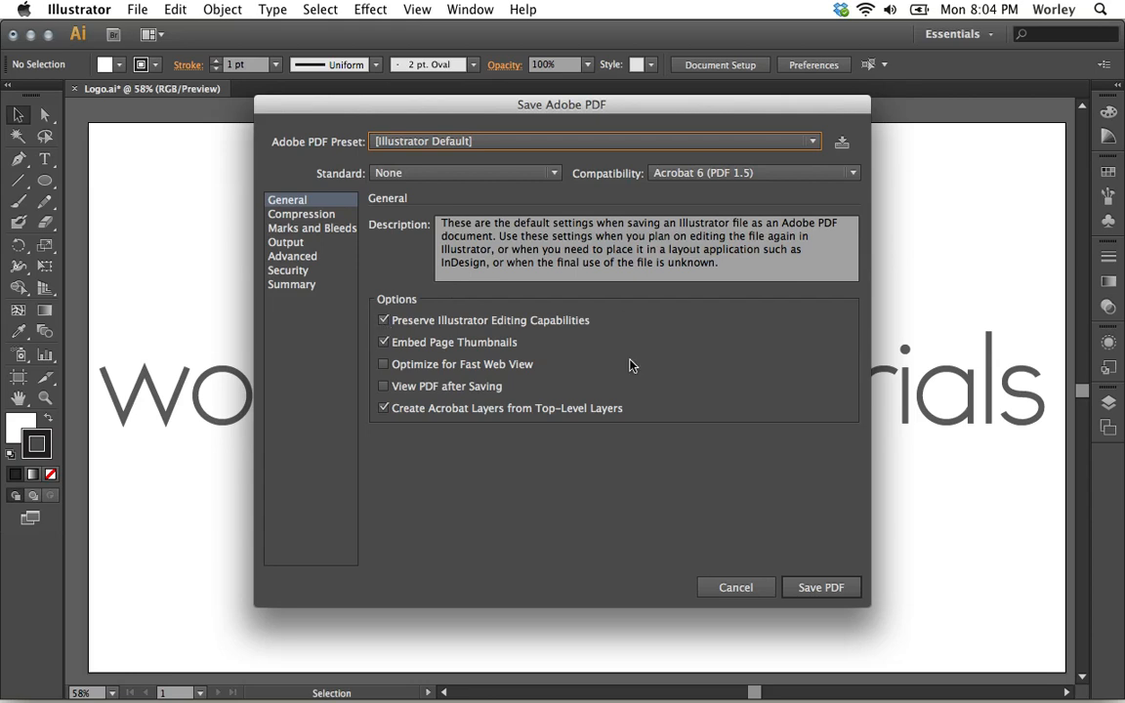
Disable Preserve Illustrator Editing Capabilities and review the Compression, Marks and Bleeds, Output, Advanced, Security and Summary settings before returning to General.
click(384, 323)
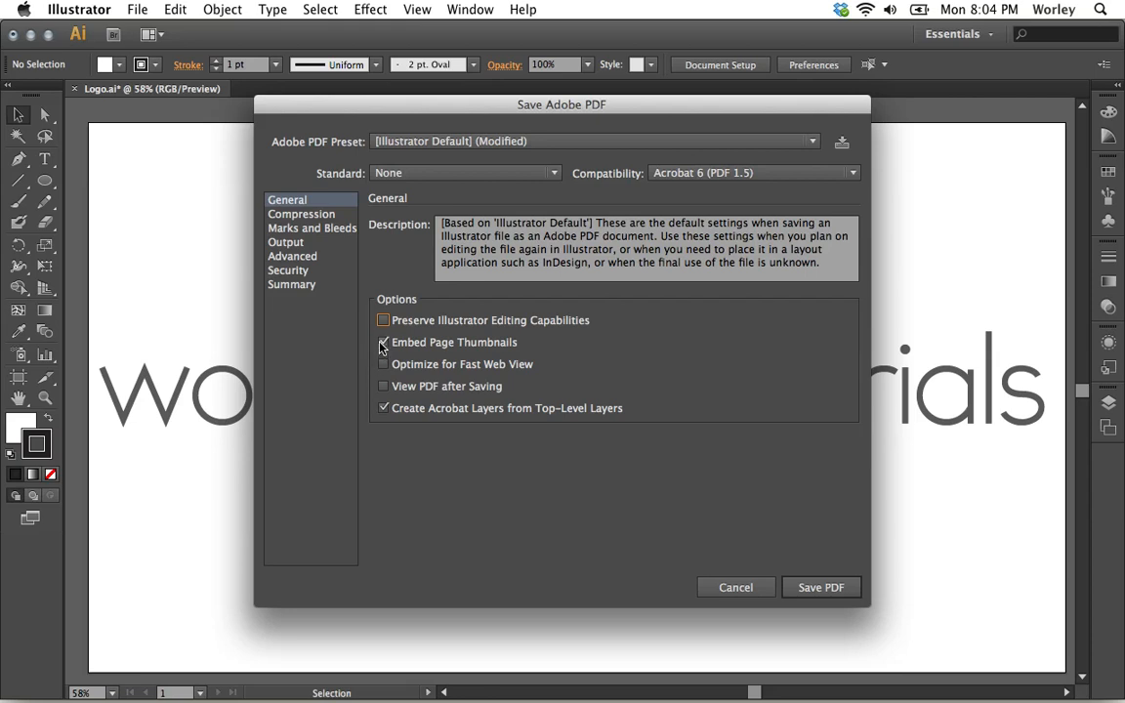
click(291, 216)
click(292, 229)
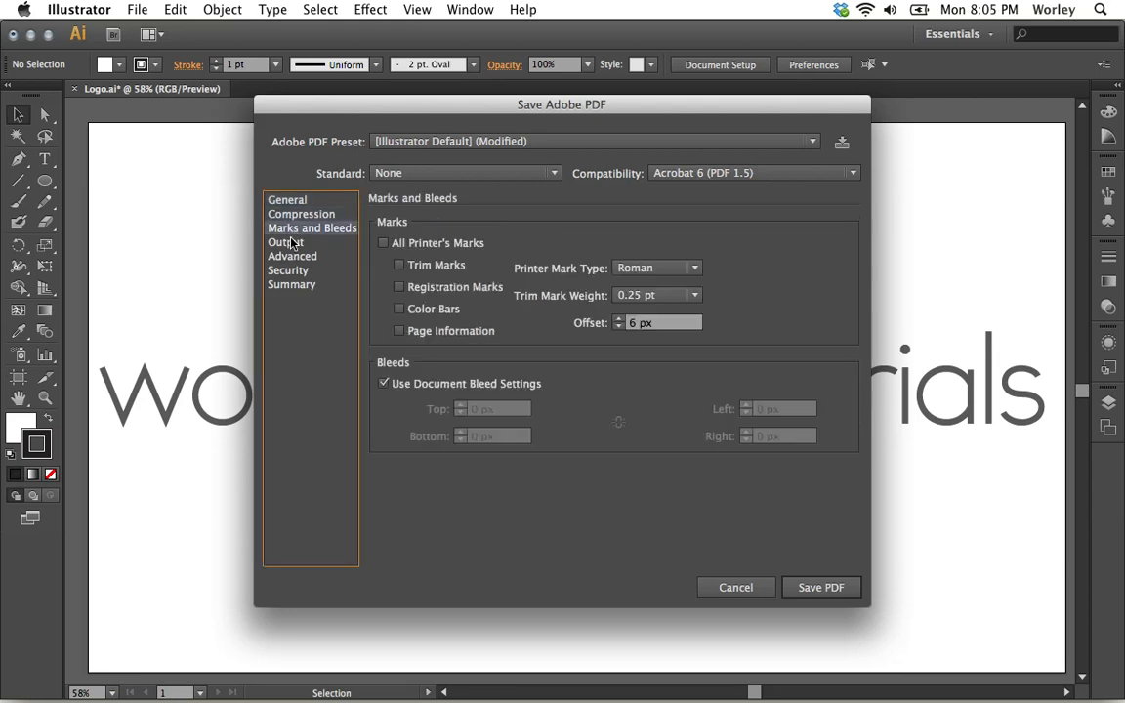
click(292, 243)
click(292, 258)
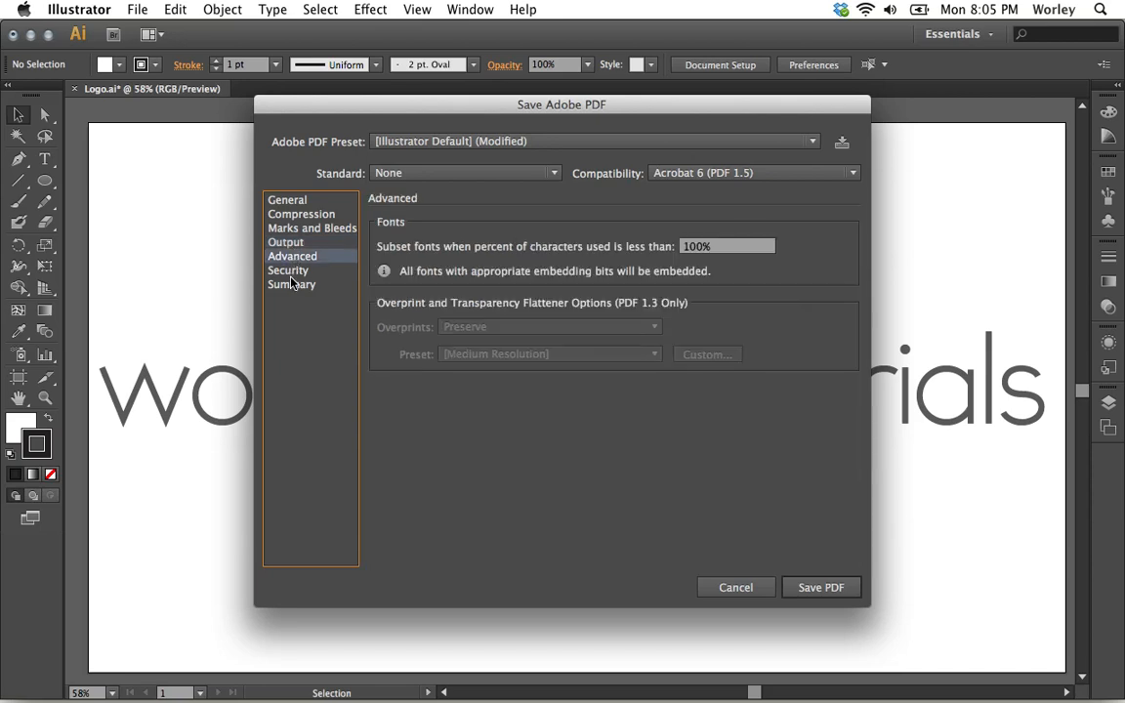
click(291, 272)
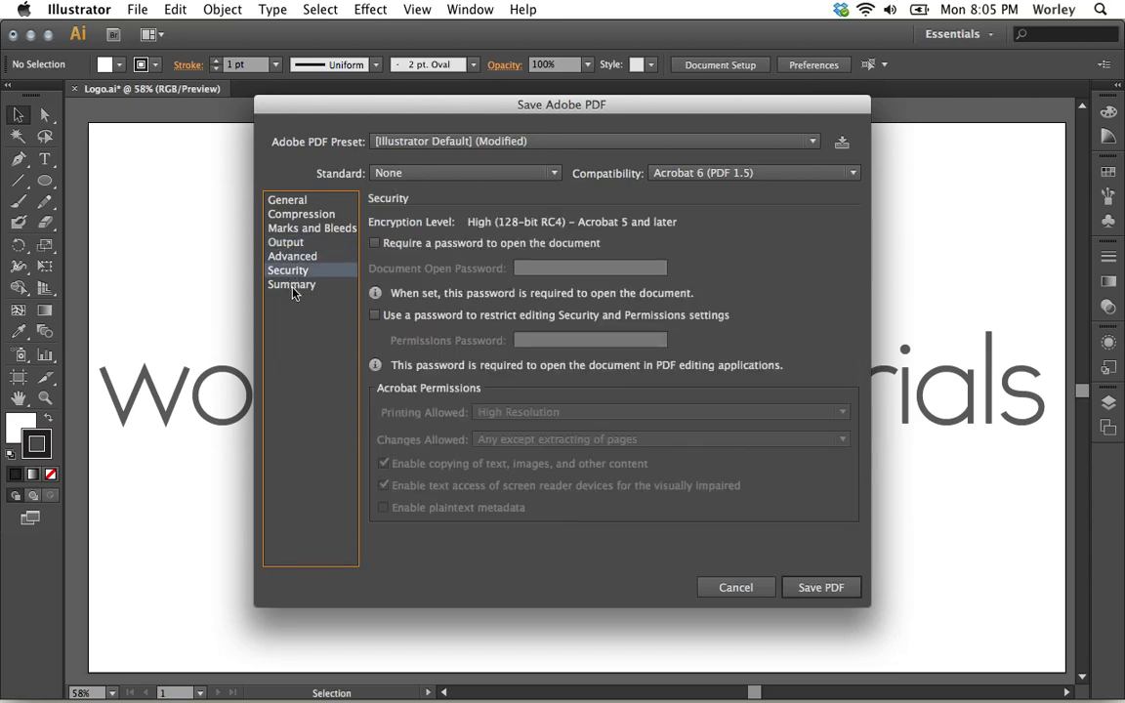
click(293, 289)
click(290, 202)
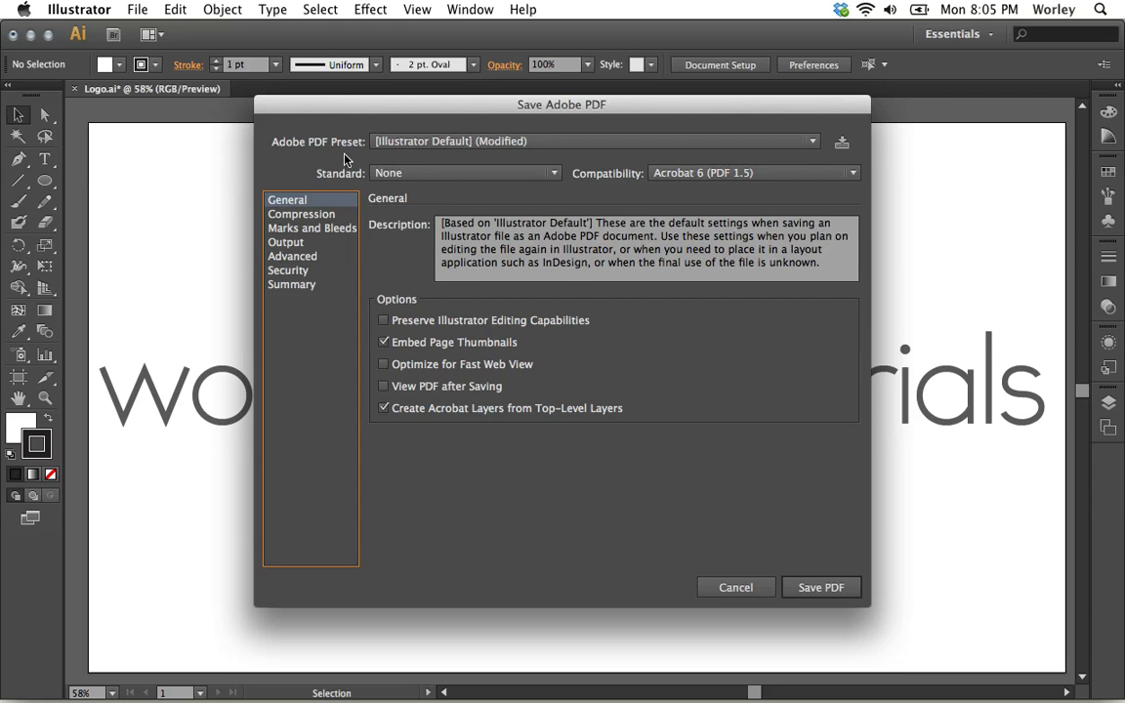
Examine the available Adobe PDF presets, standards and Acrobat compatibility versions without changing the current choices.
click(811, 142)
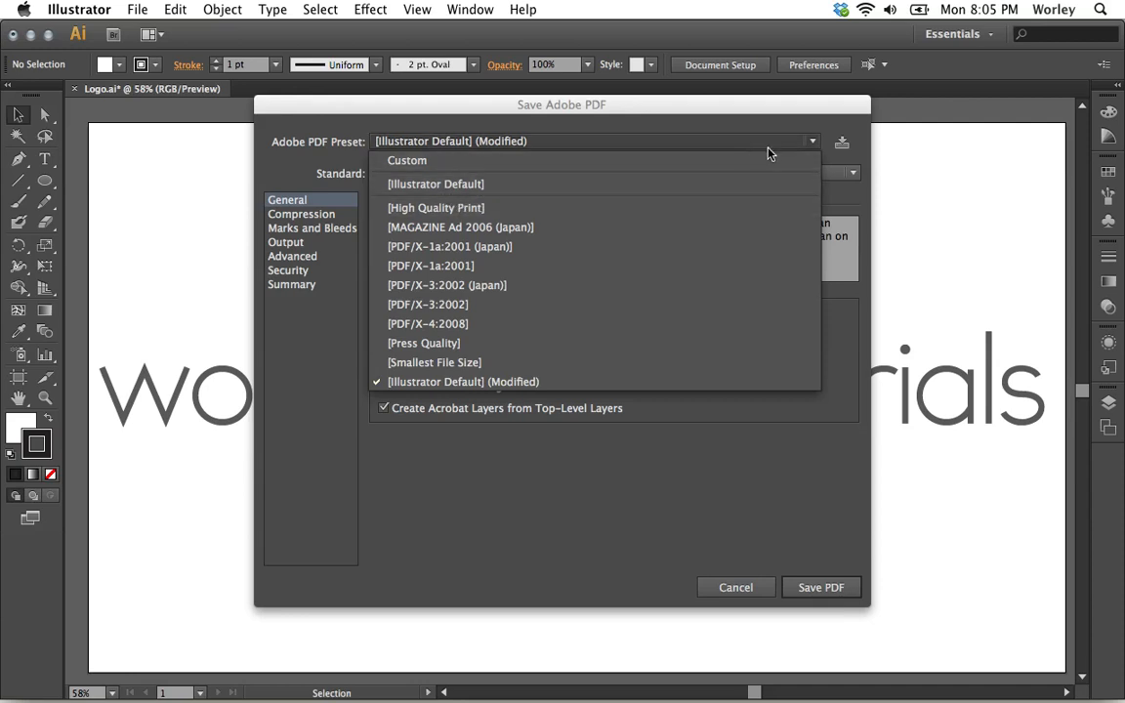
click(807, 139)
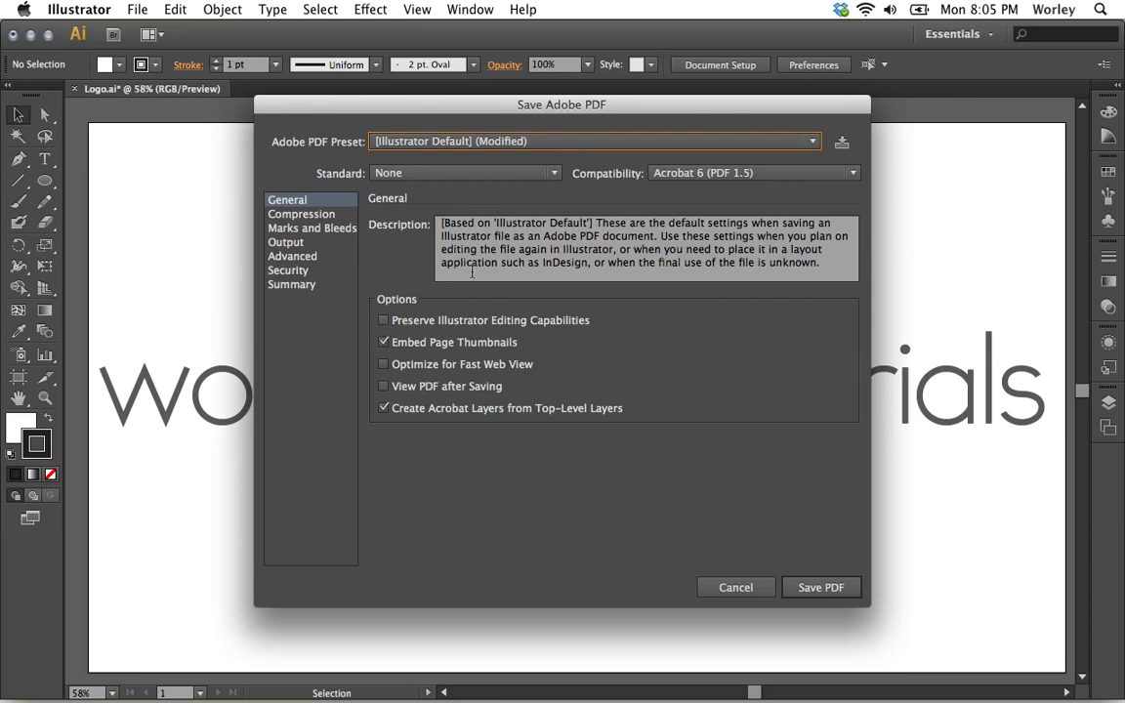
click(554, 173)
click(553, 174)
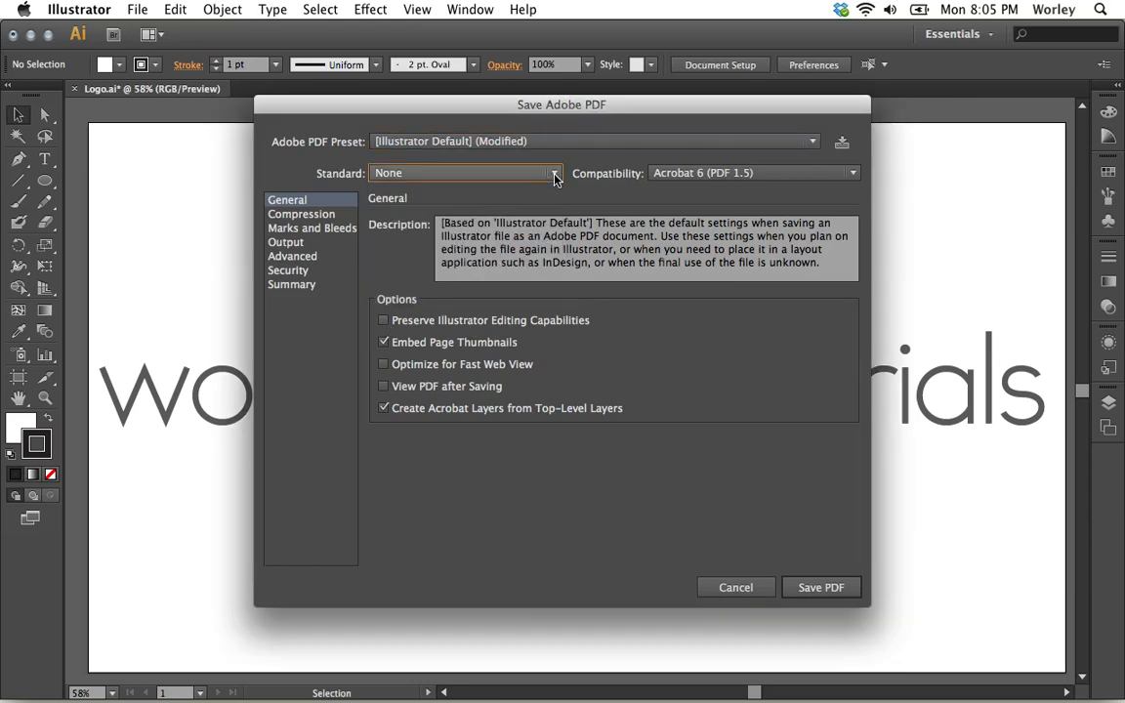
click(752, 174)
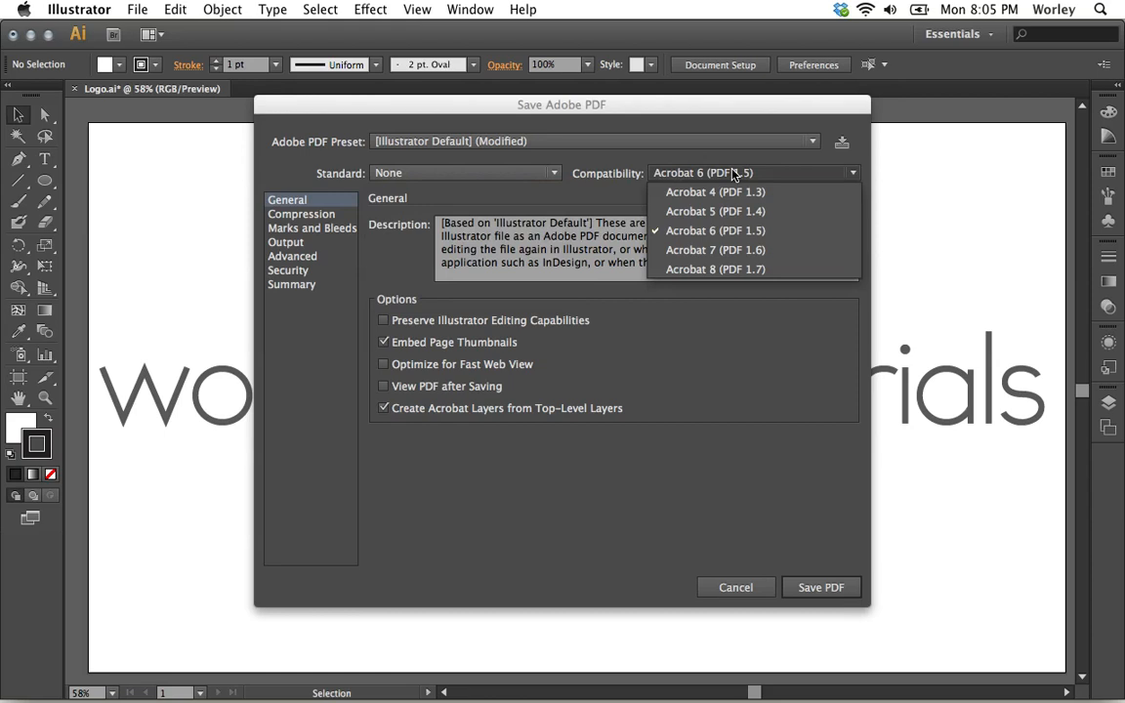
click(621, 190)
click(627, 144)
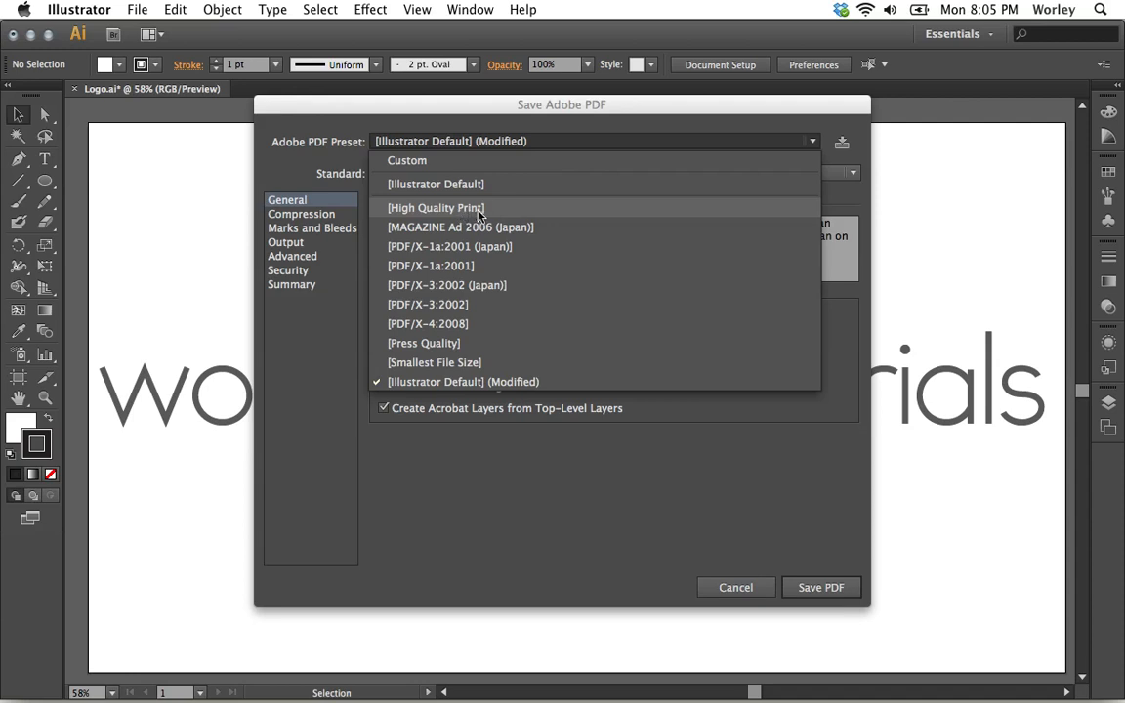
click(652, 459)
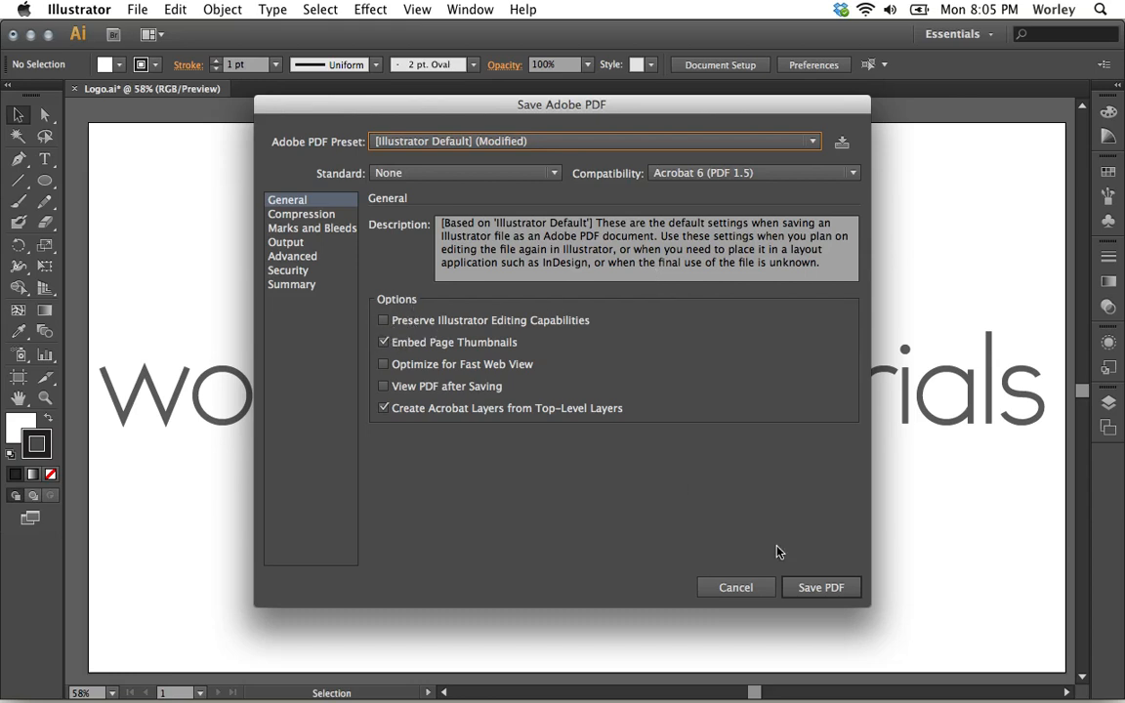
Save the PDF without Illustrator editing capabilities, choosing not to be shown the editing-features warning again.
click(815, 589)
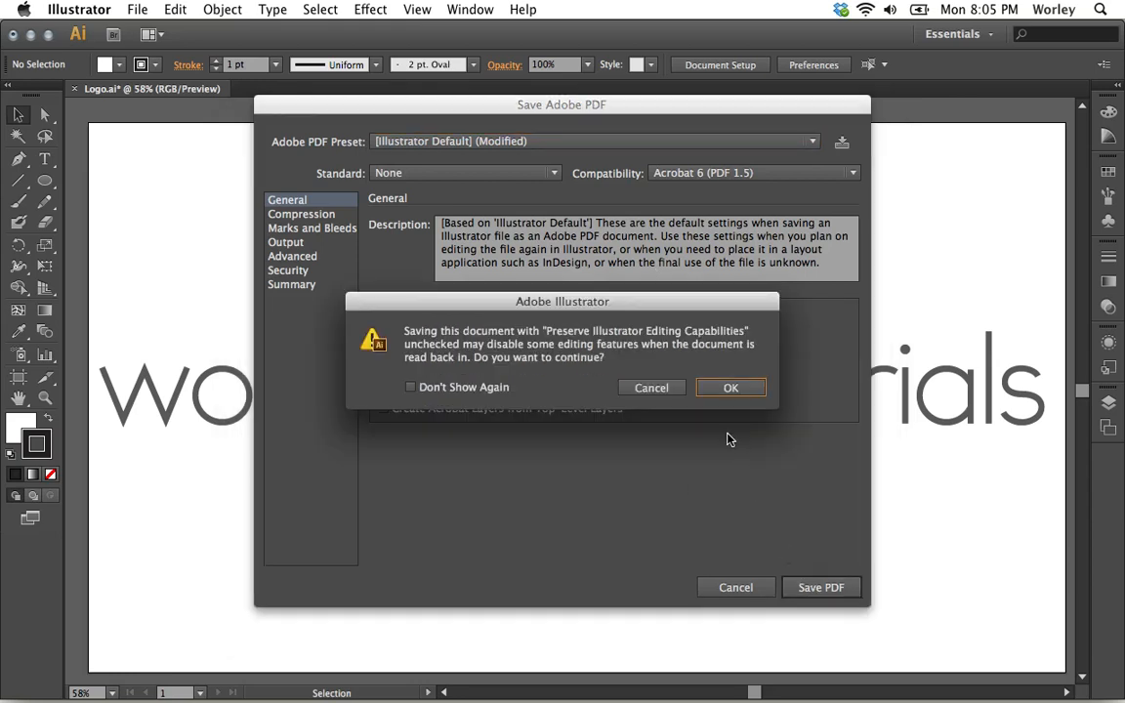
click(408, 388)
click(730, 388)
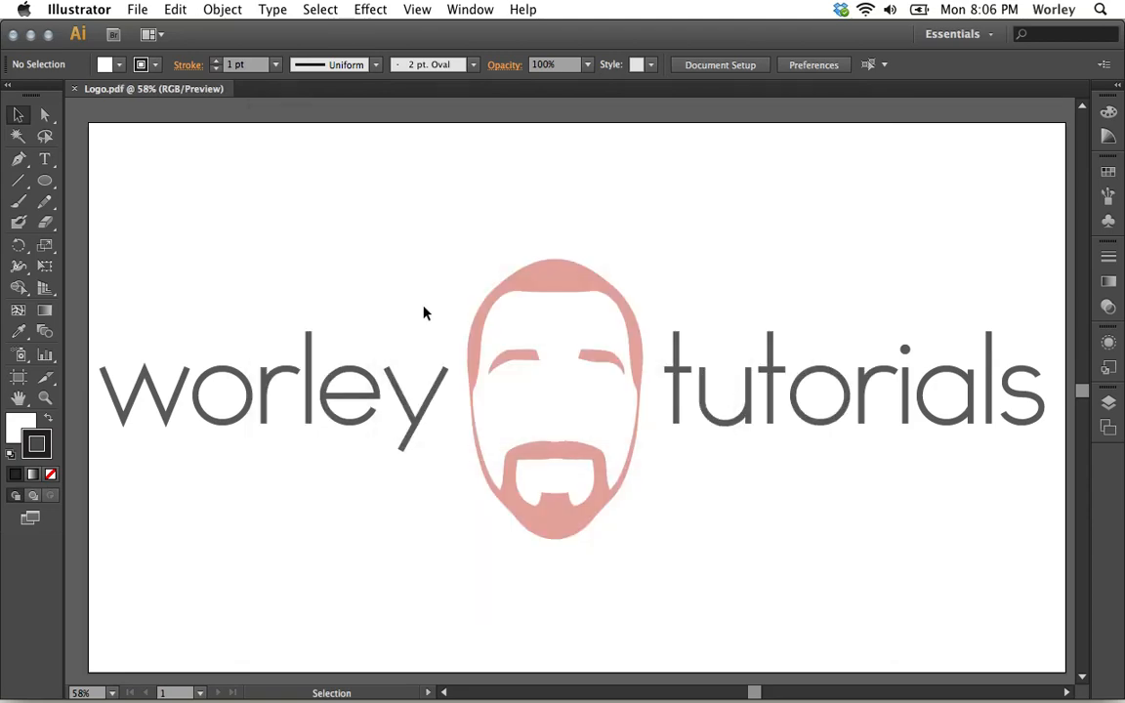
Minimize Illustrator, preview Logo.pdf on the desktop with Quick Look, and display its file information.
click(30, 35)
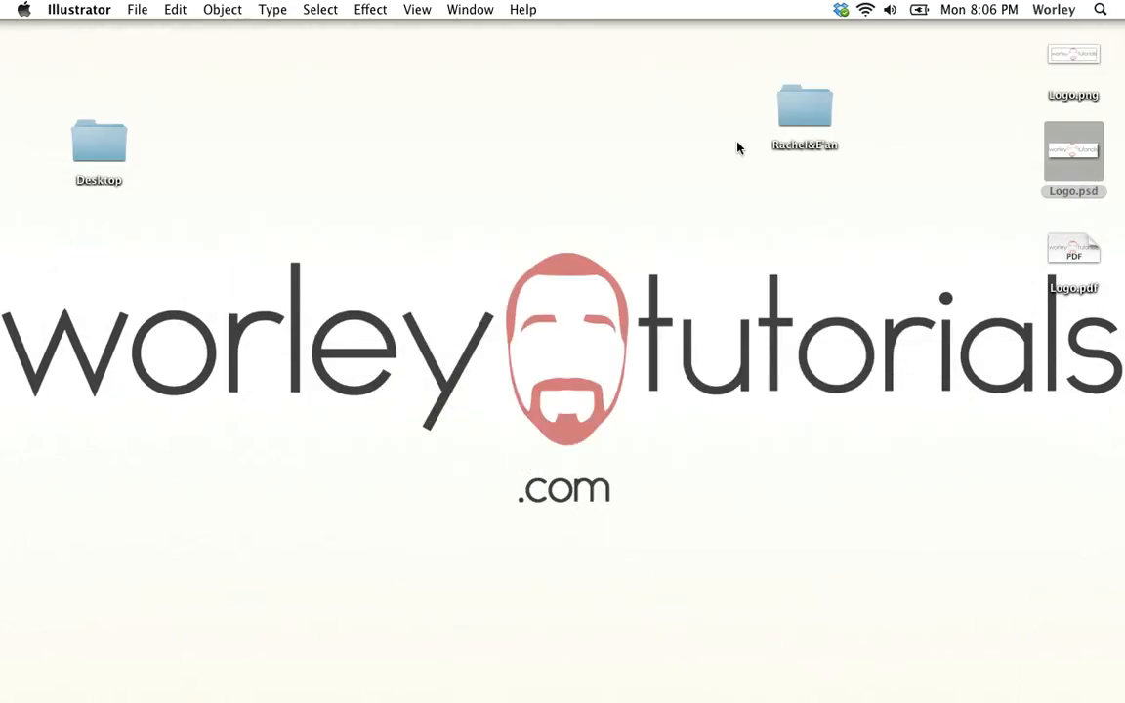
click(1068, 247)
key(space)
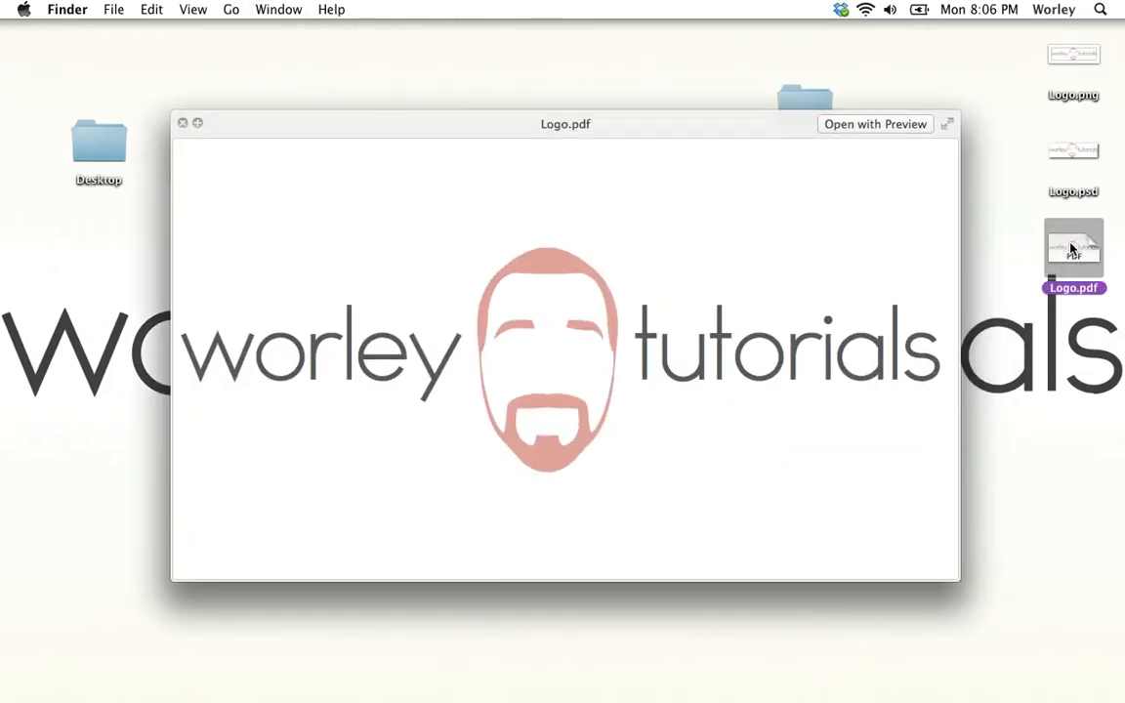
key(space)
key(super+i)
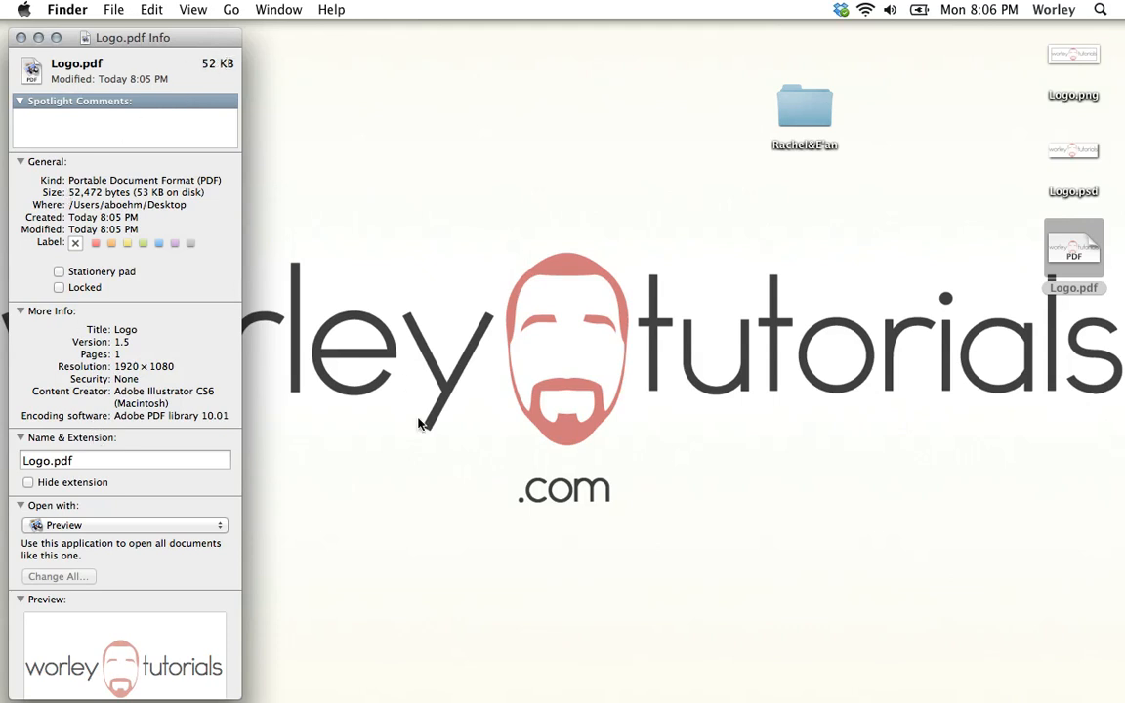
Restore the Illustrator document and save it to the Desktop as Logo2.pdf with Preserve Illustrator Editing Capabilities enabled.
mouse_move(508, 695)
click(747, 693)
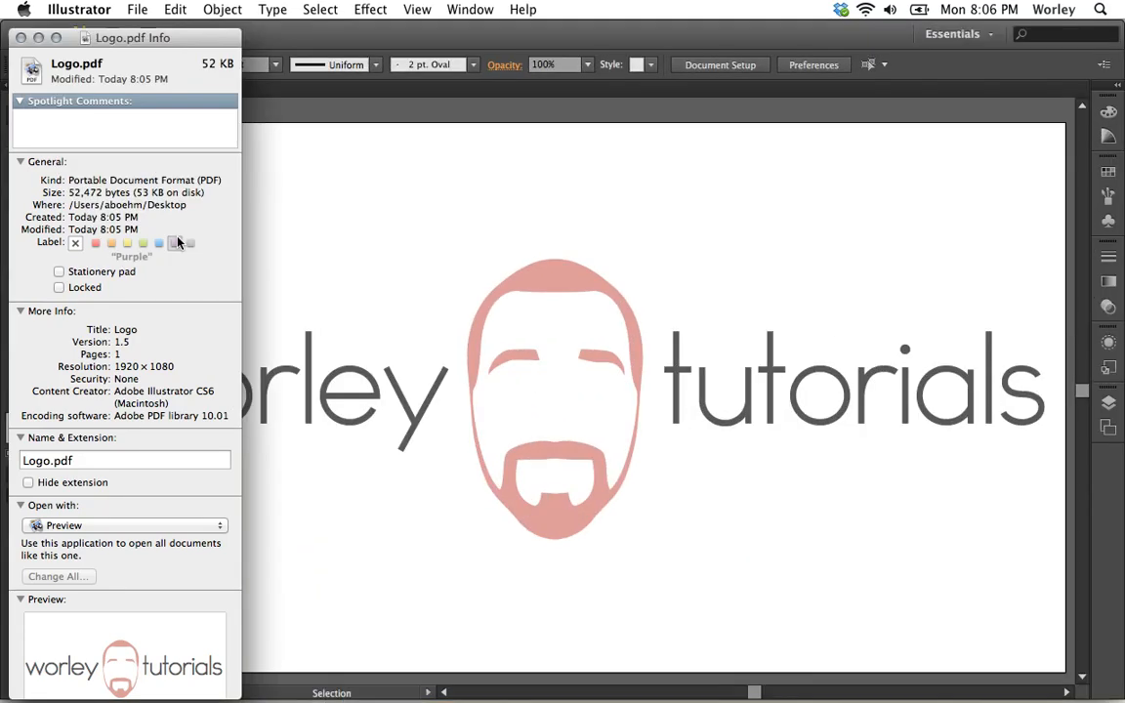
click(138, 11)
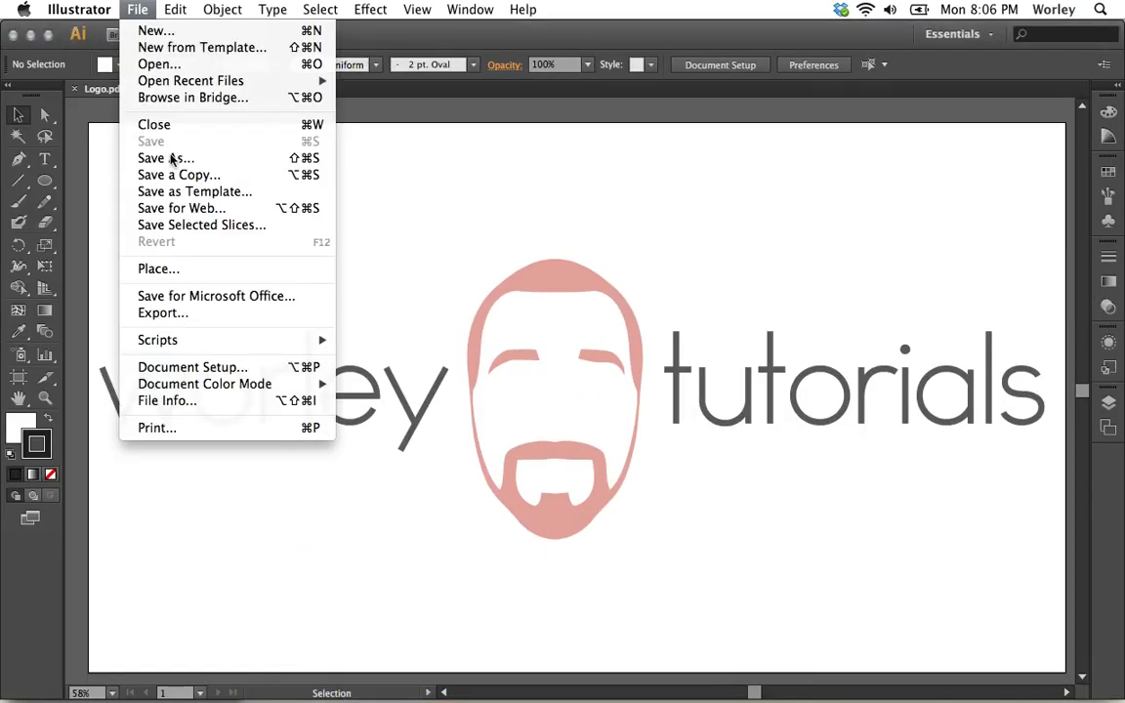
click(179, 159)
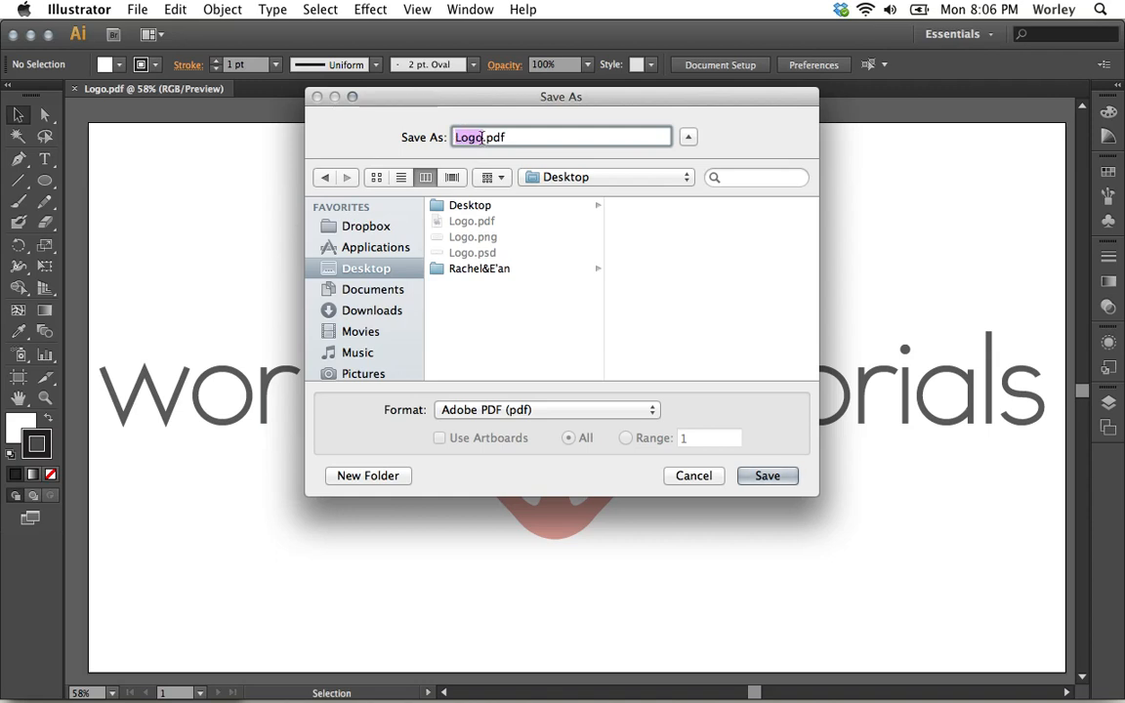
key(Right)
text(2)
click(767, 477)
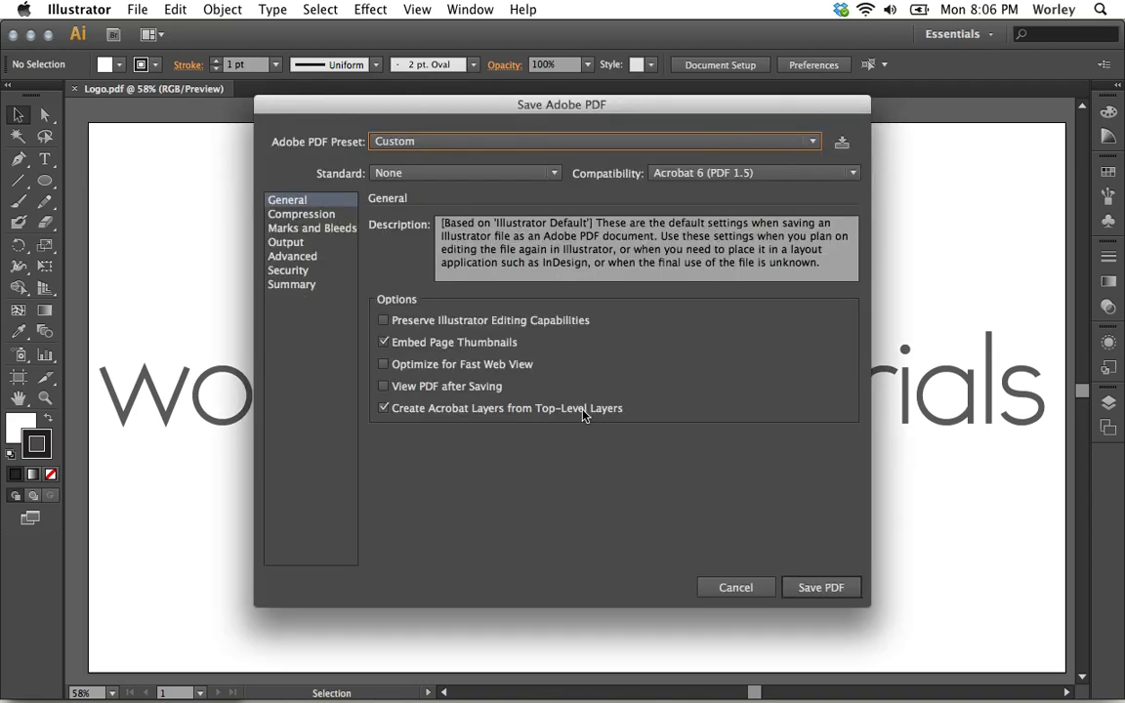
click(400, 323)
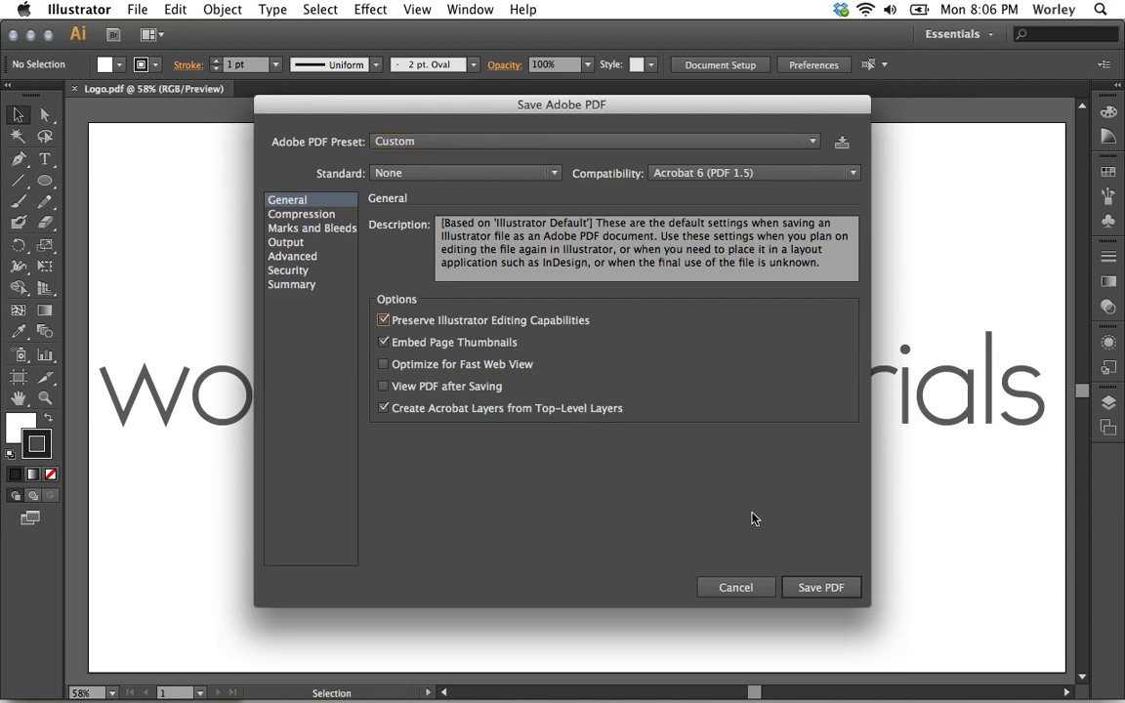
click(812, 586)
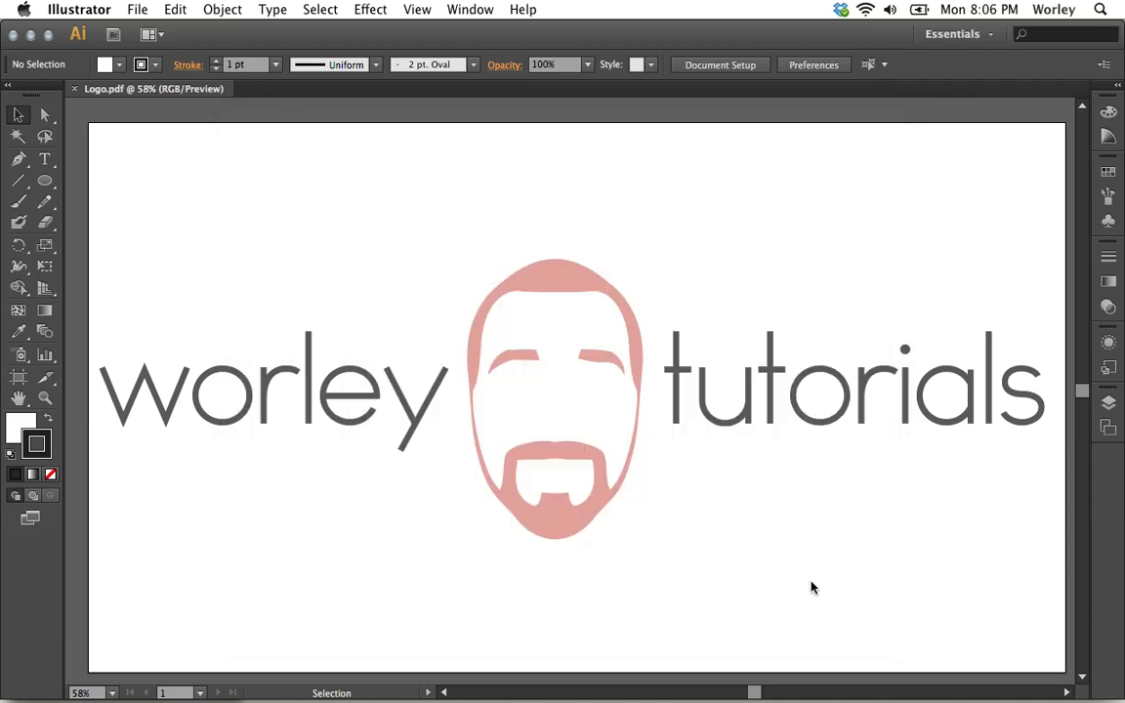
Minimize Illustrator and display the file information for Logo2.pdf to compare its size with Logo.pdf.
click(30, 35)
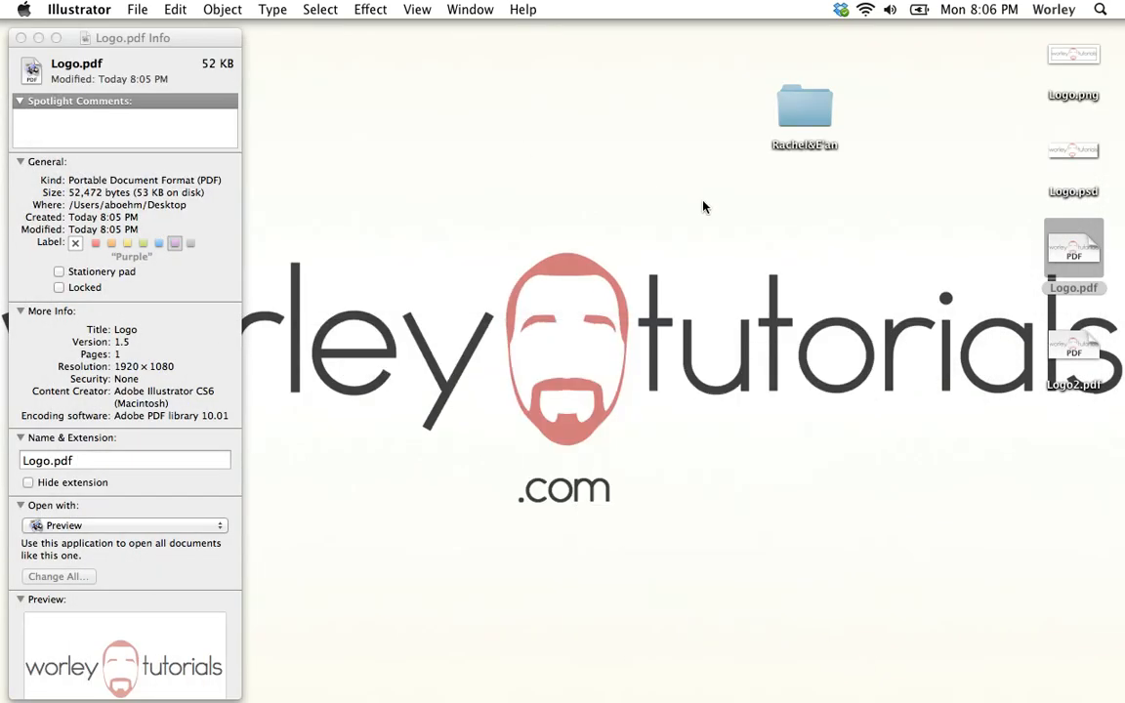
click(1062, 342)
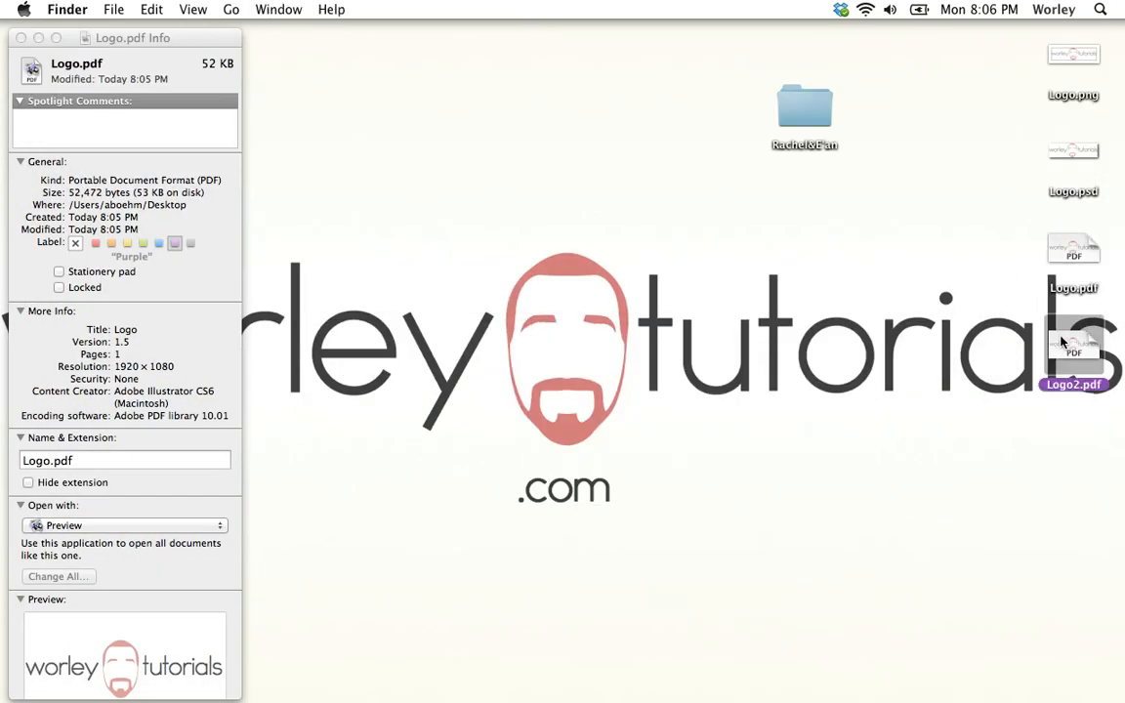
key(super+i)
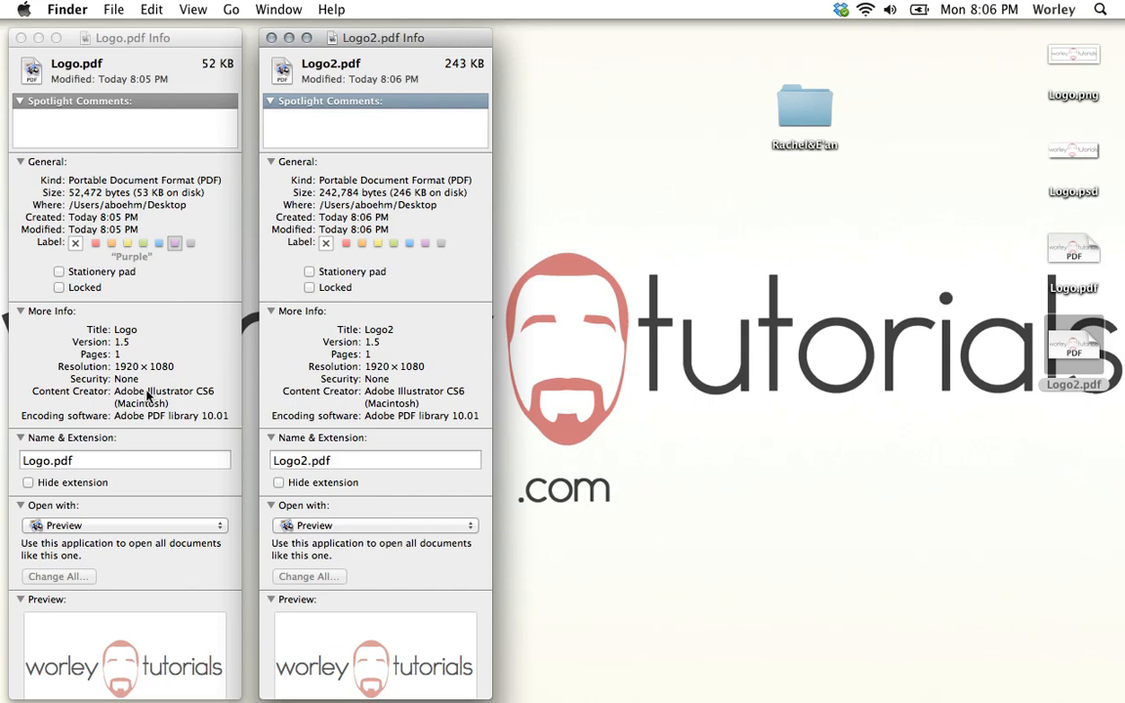
click(174, 242)
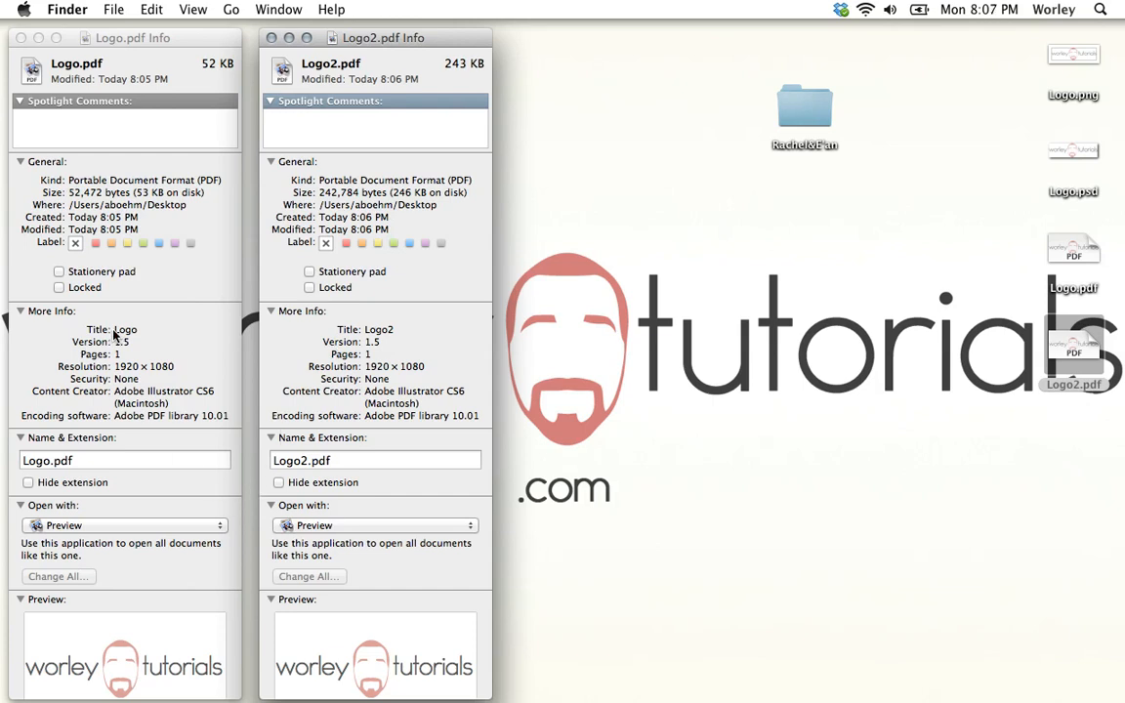
Close the information windows for Logo2.pdf and Logo.pdf, and switch back to the minimized Illustrator document.
click(272, 37)
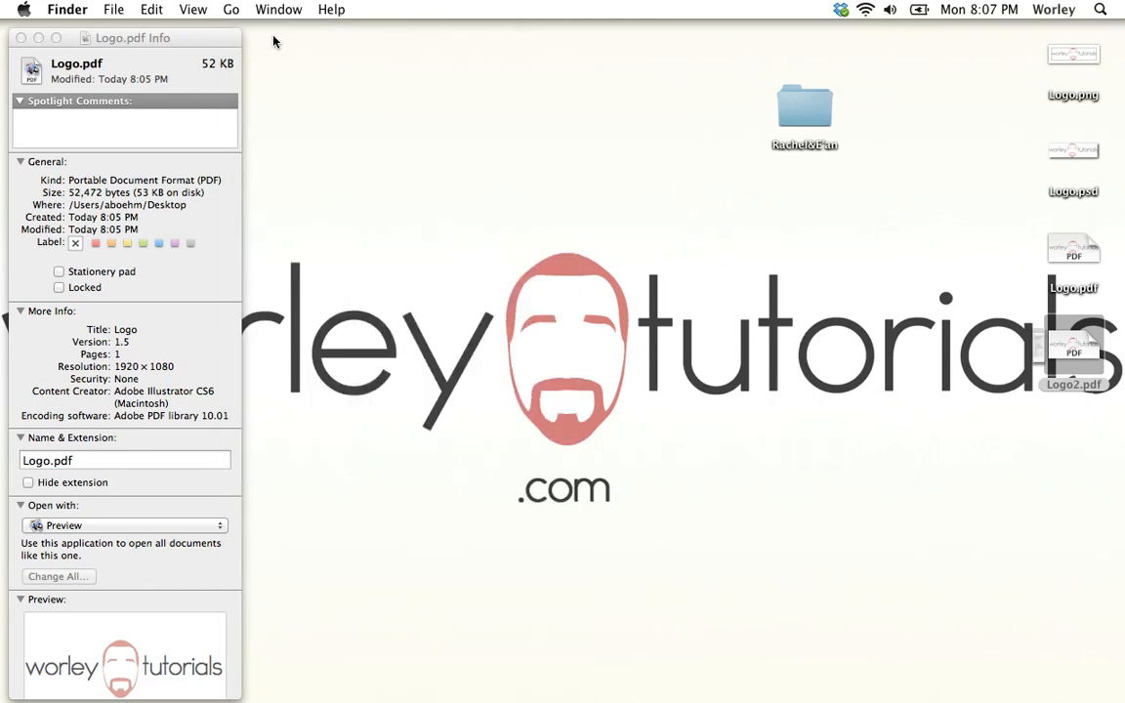
click(21, 38)
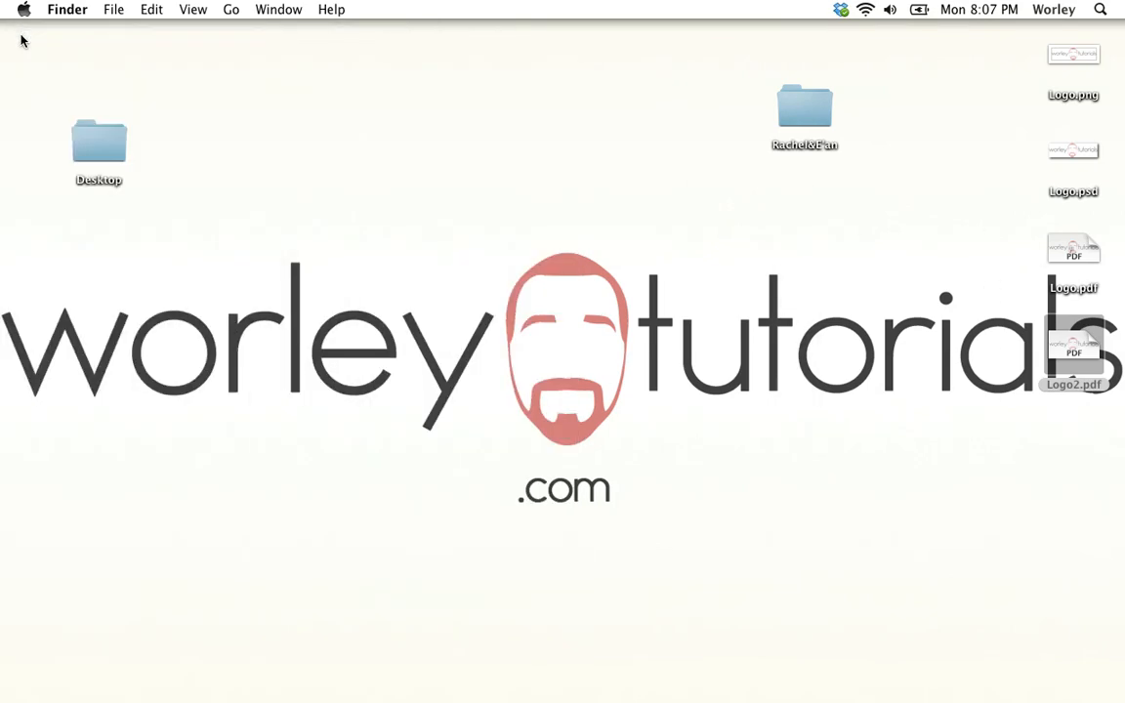
mouse_move(770, 695)
click(747, 671)
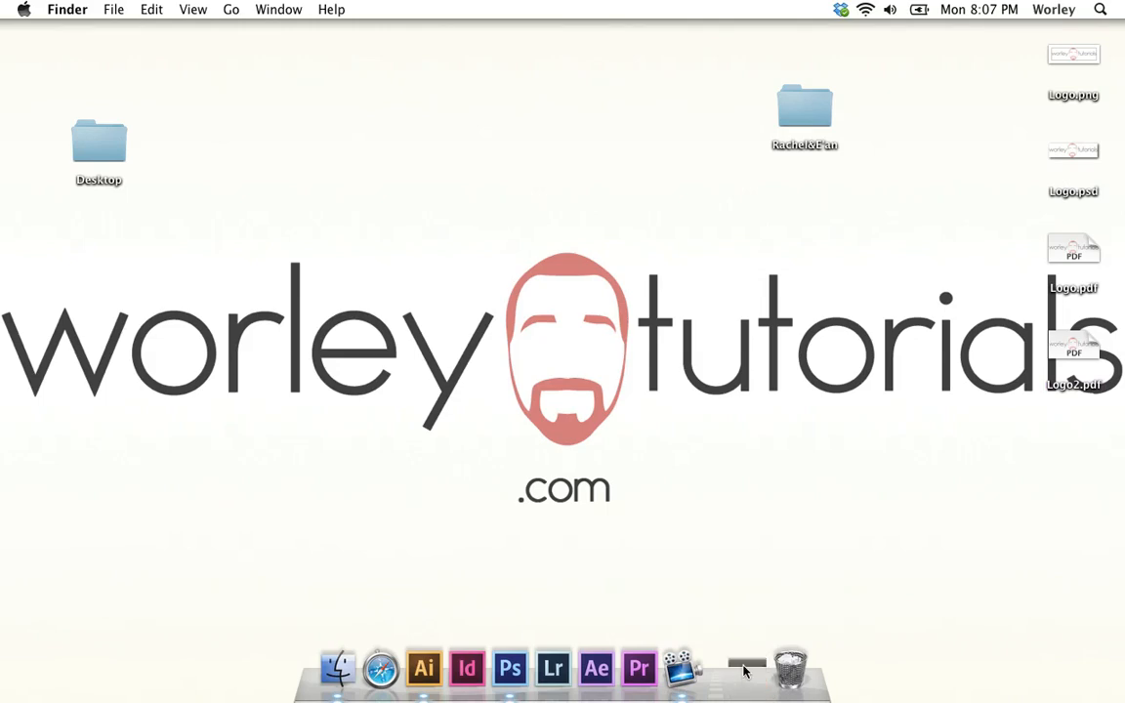